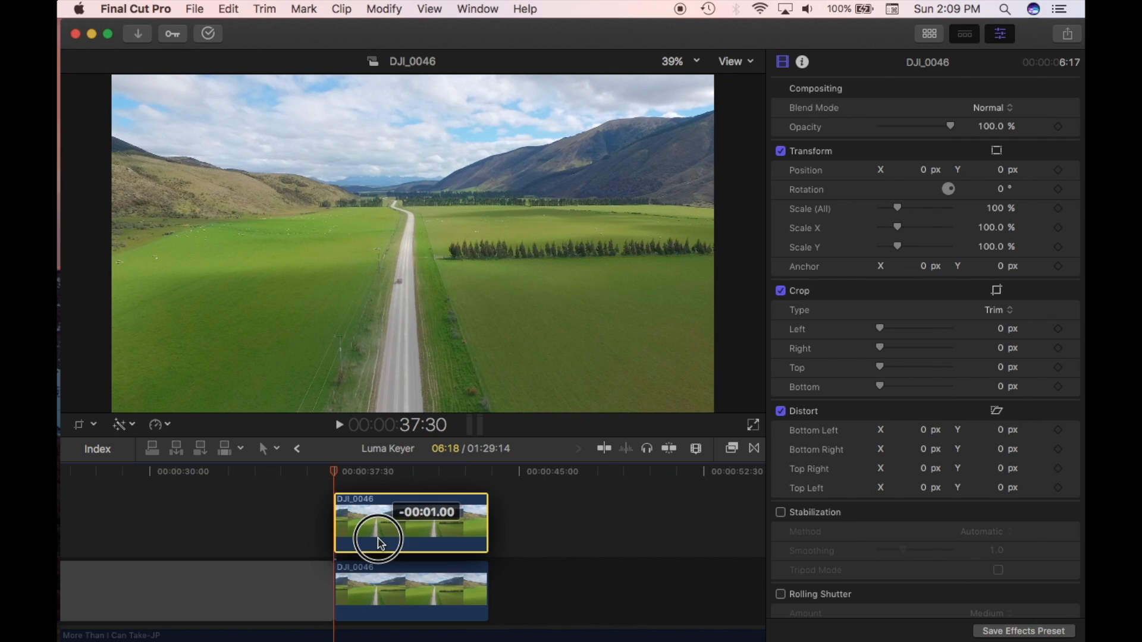
Align the duplicate DJI_0046 clip directly above the original DJI_0046 clip in the timeline.
{"action": "left_click_drag", "start_coordinate": [377, 539], "coordinate": [378, 539]}
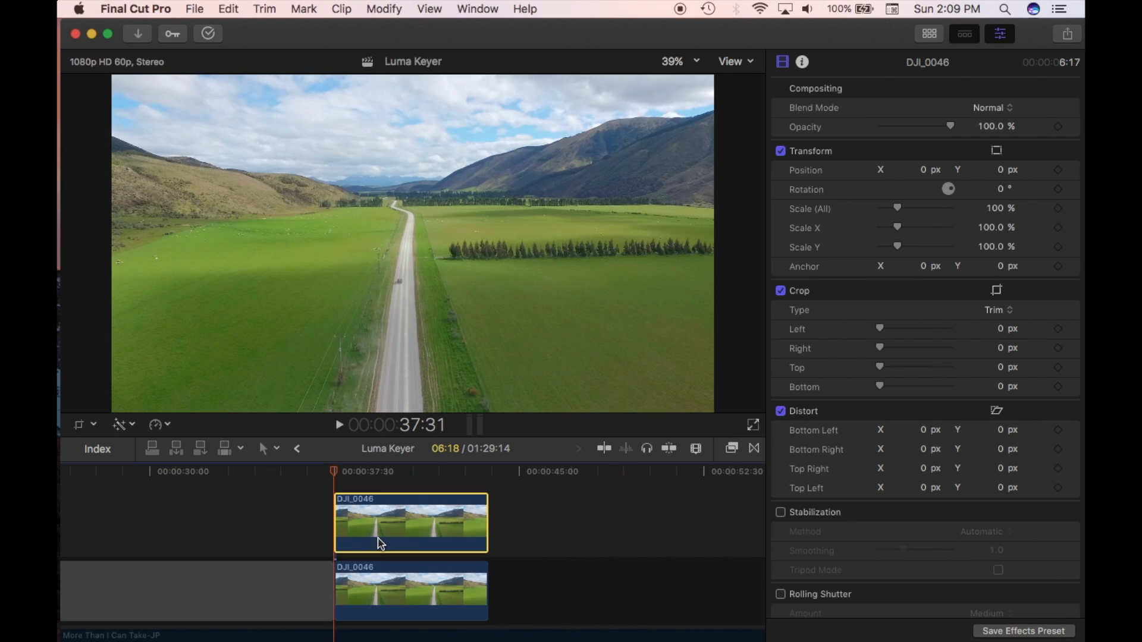
{"action": "left_click", "coordinate": [416, 569]}
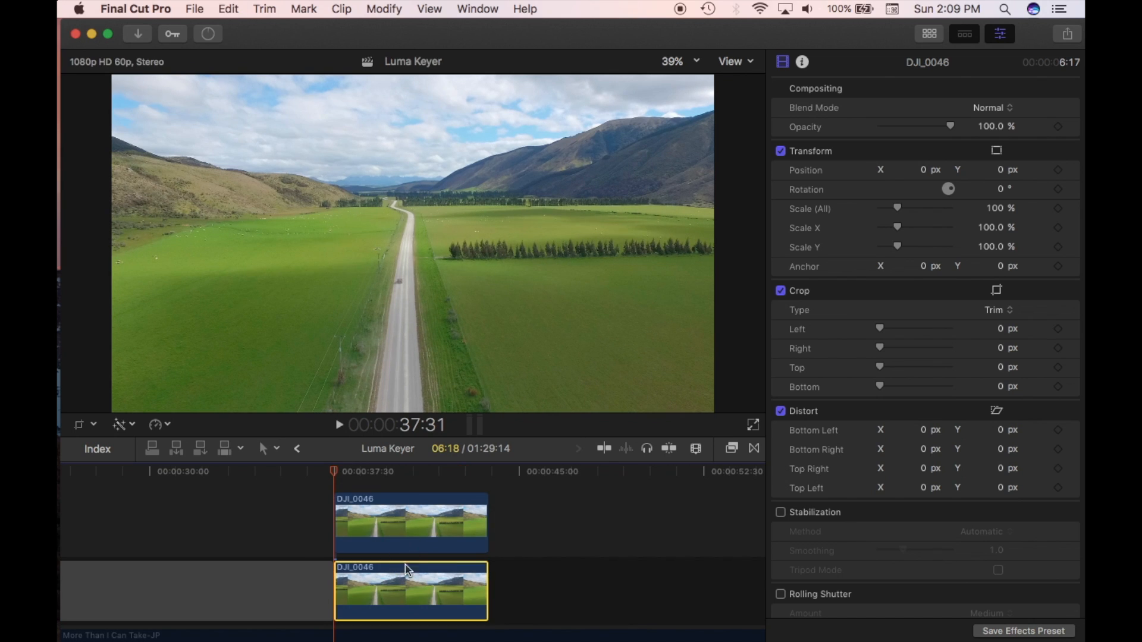
{"action": "left_click", "coordinate": [408, 538]}
{"action": "left_click", "coordinate": [416, 603]}
Find the Draw Mask effect by searching for "draw mask" and apply it to the upper DJI_0046 clip.
{"action": "left_click", "coordinate": [734, 449]}
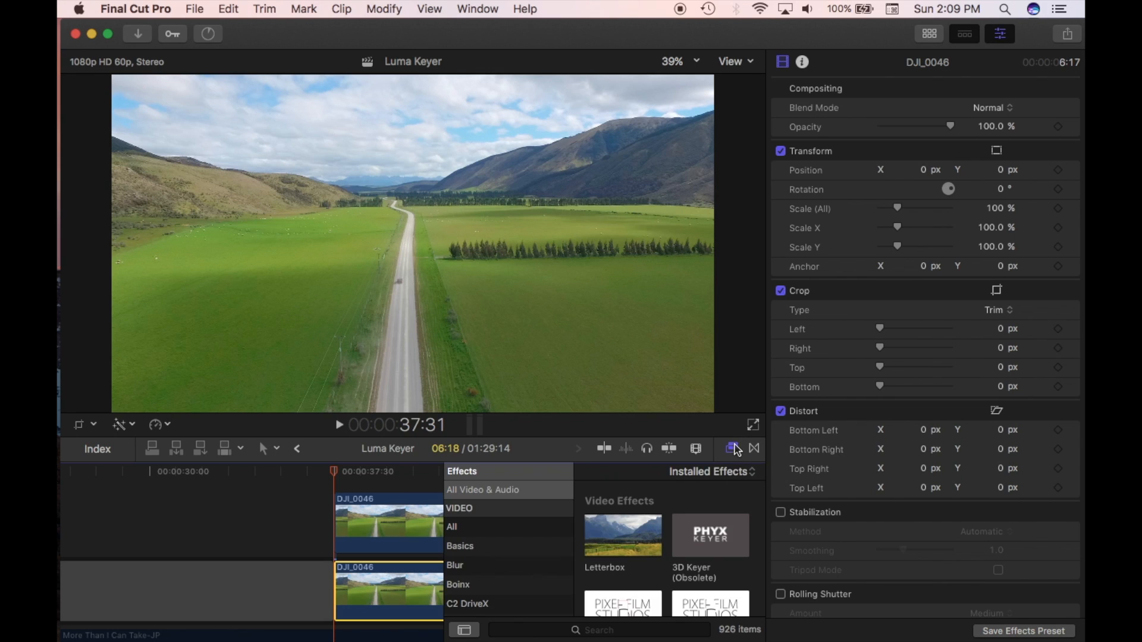
{"action": "left_click", "coordinate": [680, 629]}
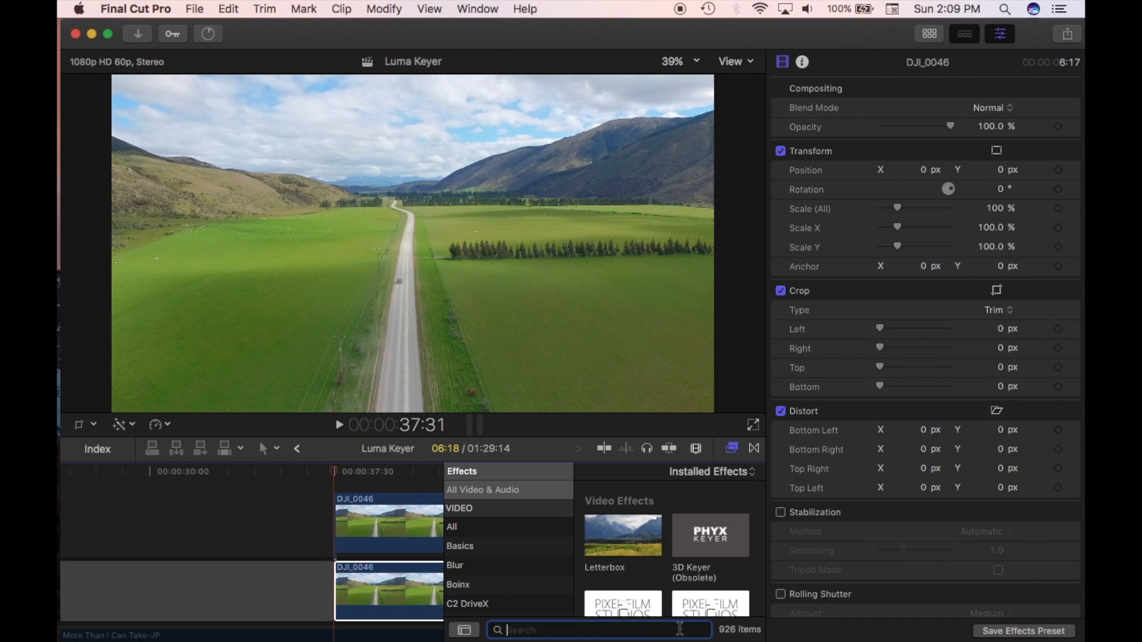
{"action": "type", "text": "draw mask"}
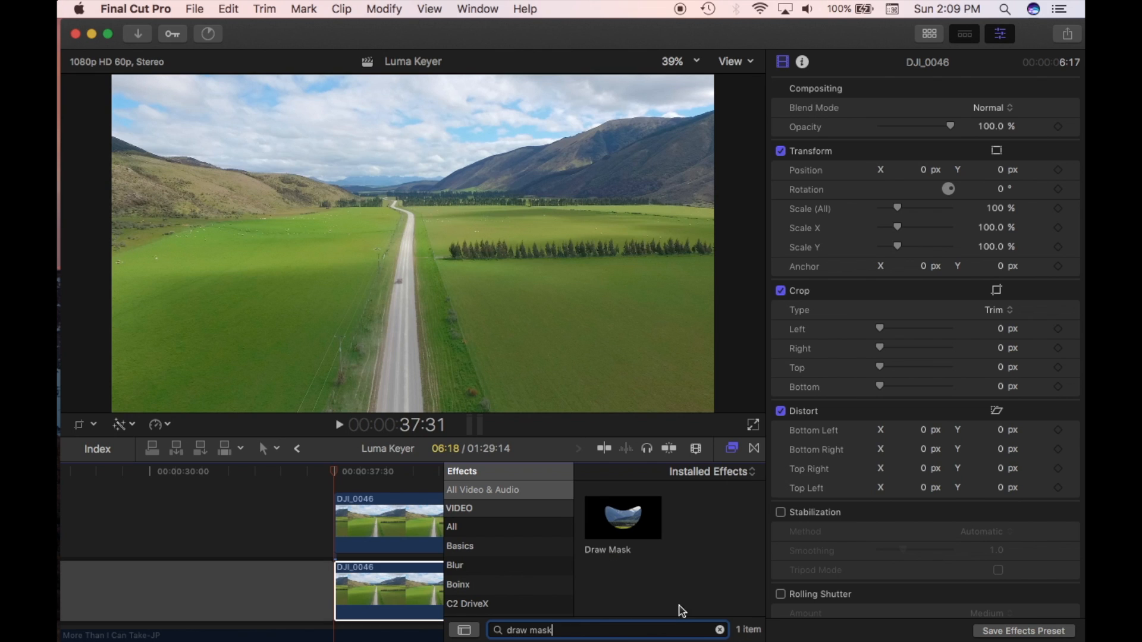
{"action": "left_click", "coordinate": [635, 523]}
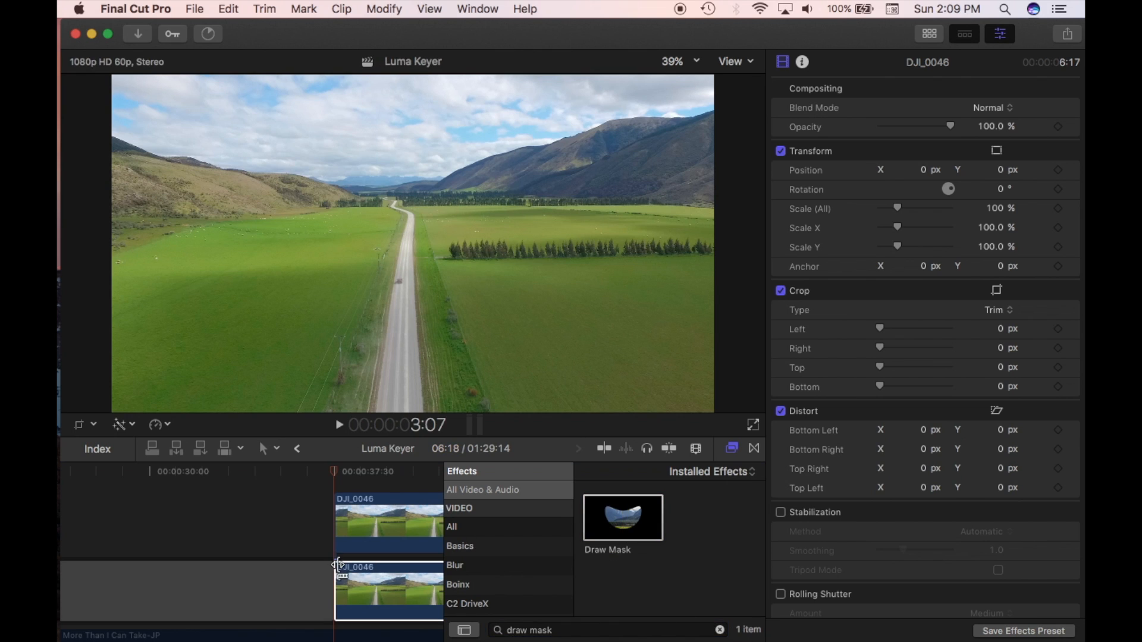
{"action": "scroll", "coordinate": [308, 562], "scroll_direction": "right", "scroll_amount": 2}
{"action": "scroll", "coordinate": [309, 562], "scroll_direction": "right", "scroll_amount": 2}
{"action": "mouse_move", "coordinate": [650, 523]}
{"action": "left_mouse_down"}
{"action": "mouse_move", "coordinate": [612, 558]}
{"action": "mouse_move", "coordinate": [318, 533]}
{"action": "left_mouse_up"}
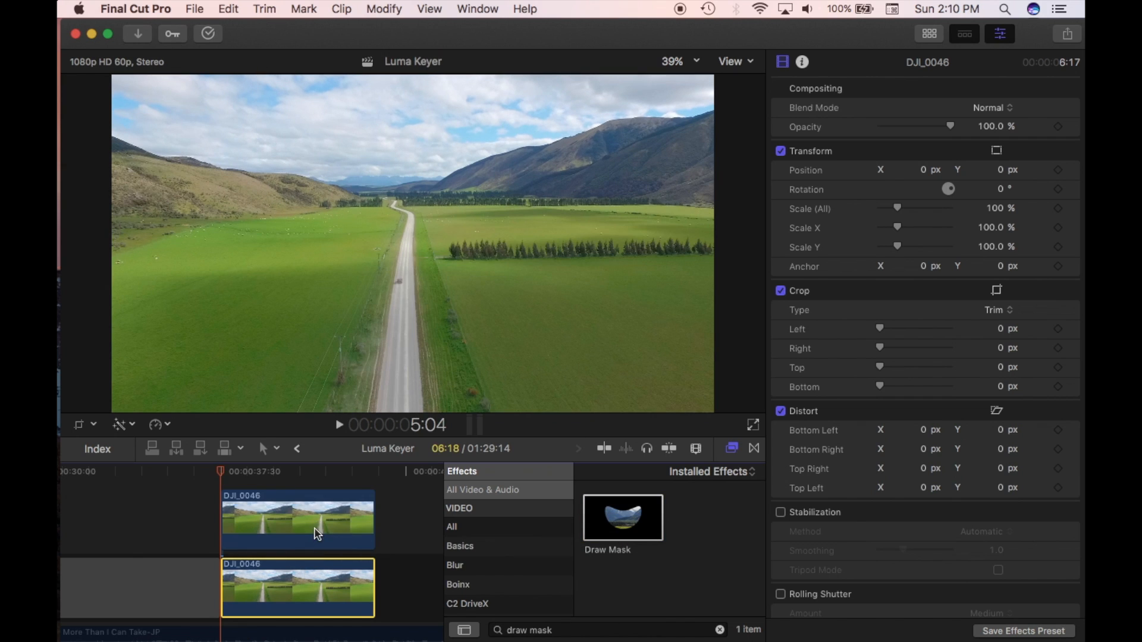
{"action": "left_click", "coordinate": [731, 449]}
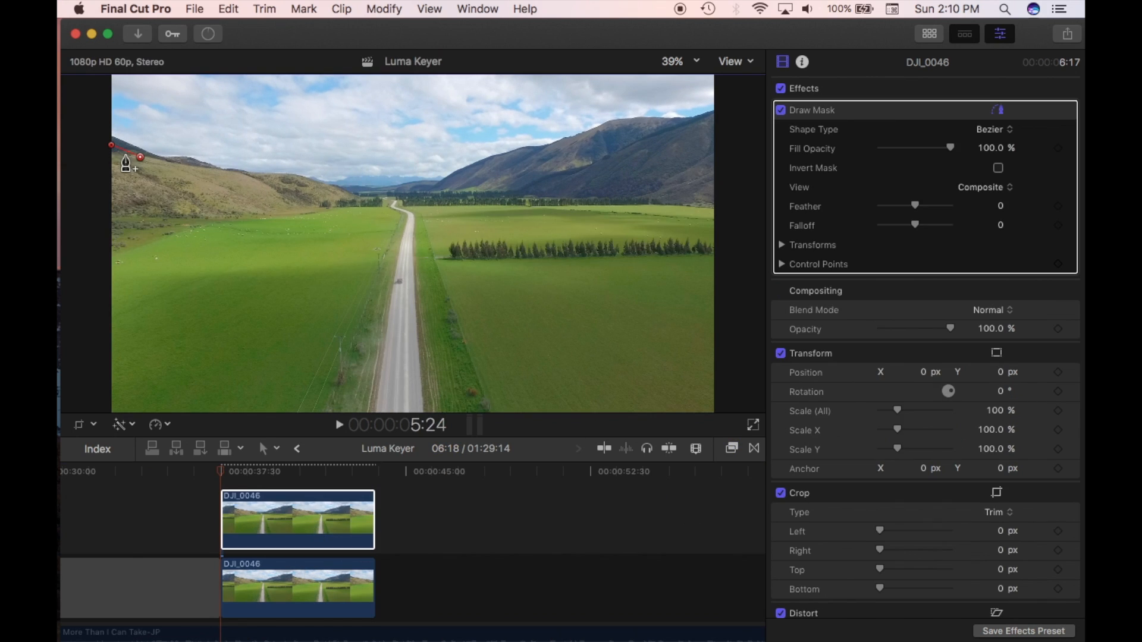
Draw the mask's points along the mountain ridgeline and around the land, leaving the sky outside, with the Linear shape type.
{"action": "left_click", "coordinate": [168, 165]}
{"action": "left_click", "coordinate": [189, 164]}
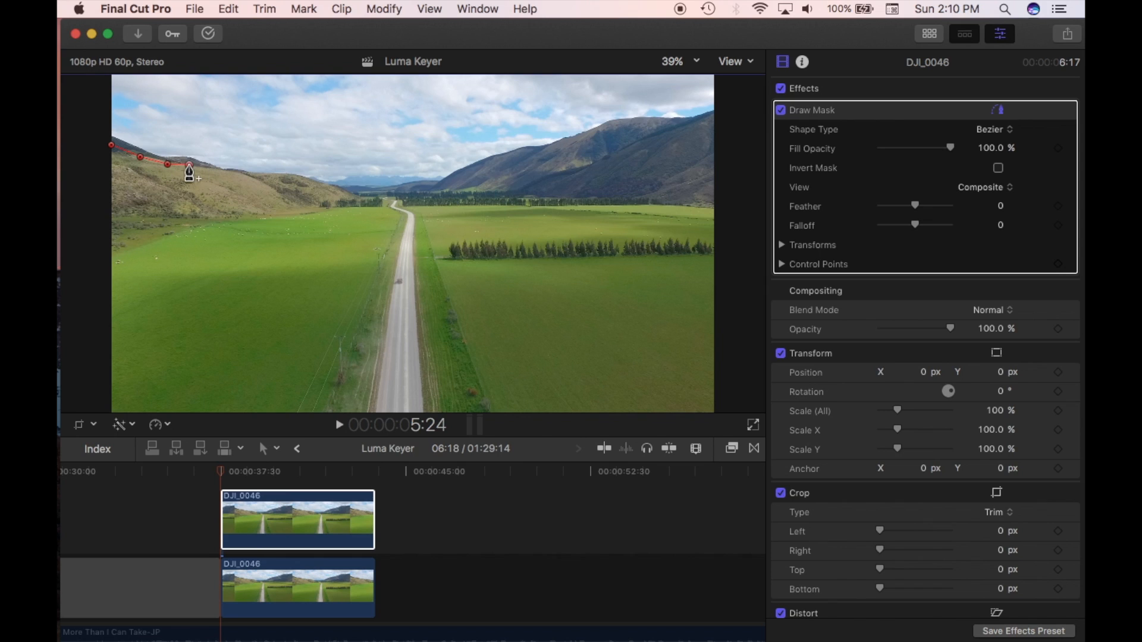
{"action": "left_click", "coordinate": [211, 170]}
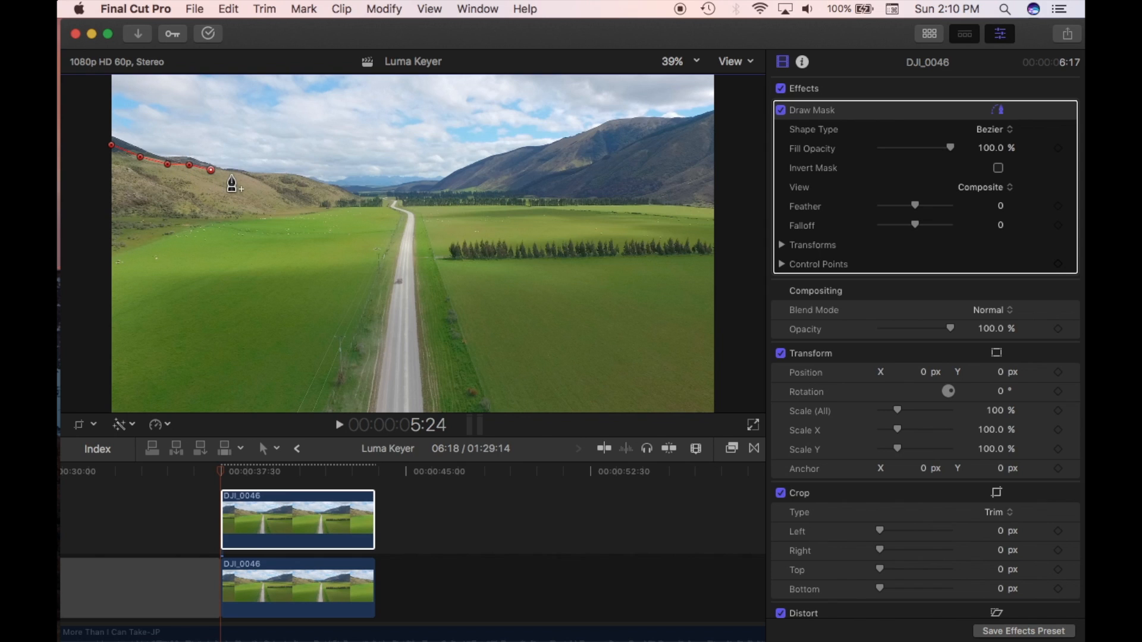
{"action": "left_click", "coordinate": [231, 175]}
{"action": "left_click", "coordinate": [255, 177]}
{"action": "left_click", "coordinate": [281, 180]}
{"action": "left_click", "coordinate": [301, 183]}
{"action": "left_click", "coordinate": [323, 187]}
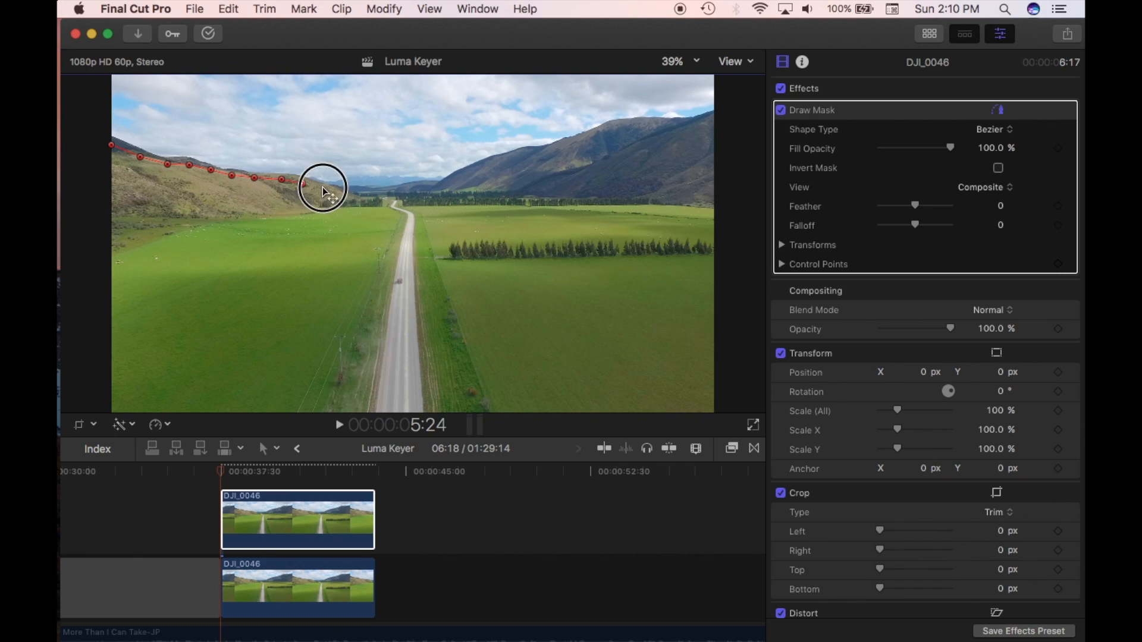
{"action": "left_click", "coordinate": [349, 183]}
{"action": "left_click", "coordinate": [366, 181]}
{"action": "left_click", "coordinate": [390, 182]}
{"action": "left_click", "coordinate": [415, 182]}
{"action": "left_click", "coordinate": [441, 188]}
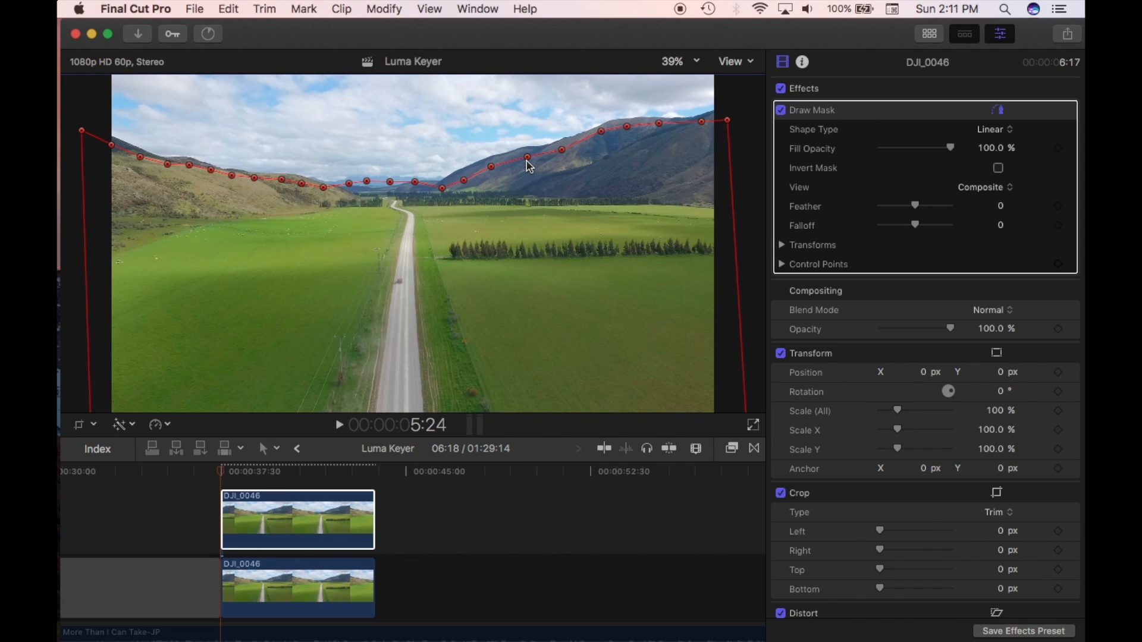
Find the Luma Keyer effect, apply it to the lower DJI_0046 clip, and select that clip with the playhead at 38:25.
{"action": "left_click", "coordinate": [732, 449]}
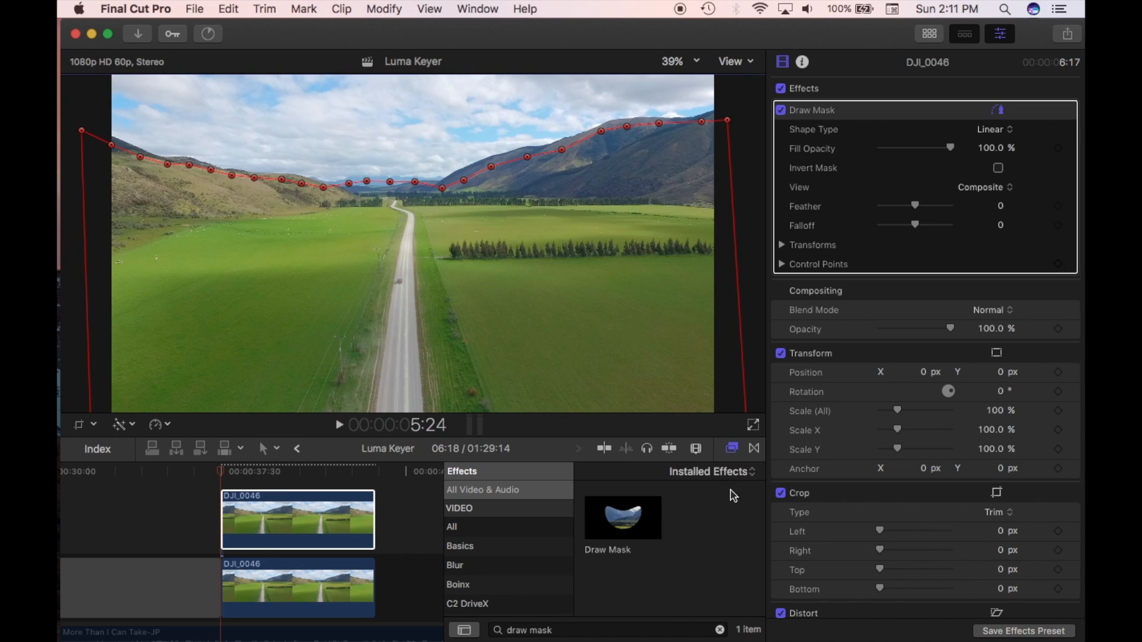
{"action": "triple_click", "coordinate": [586, 631]}
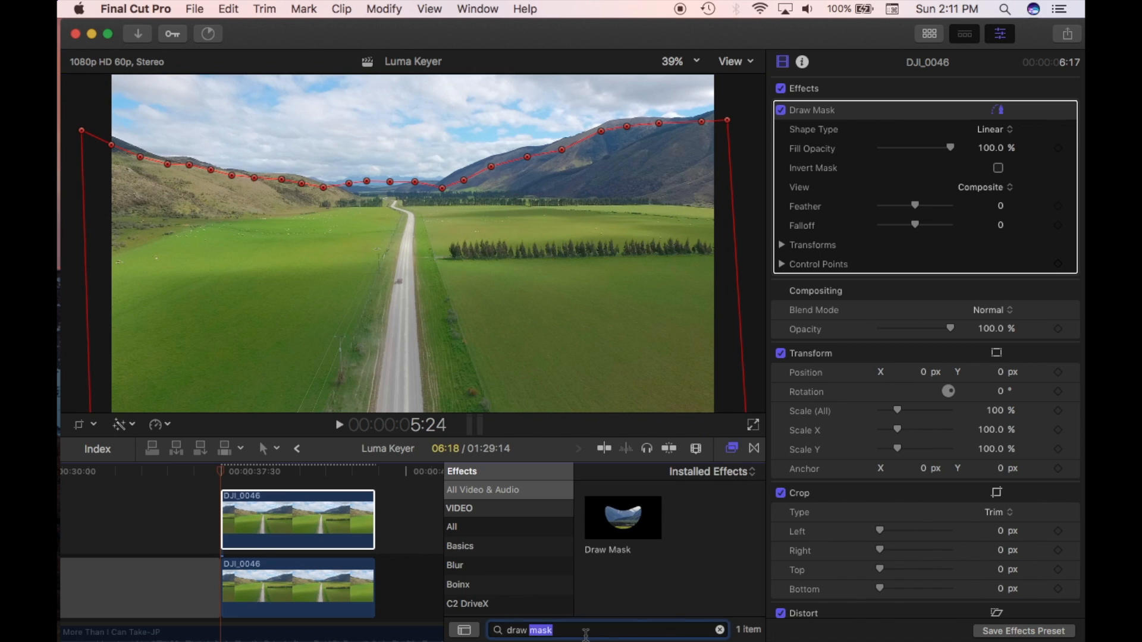
{"action": "type", "text": "luma keyer"}
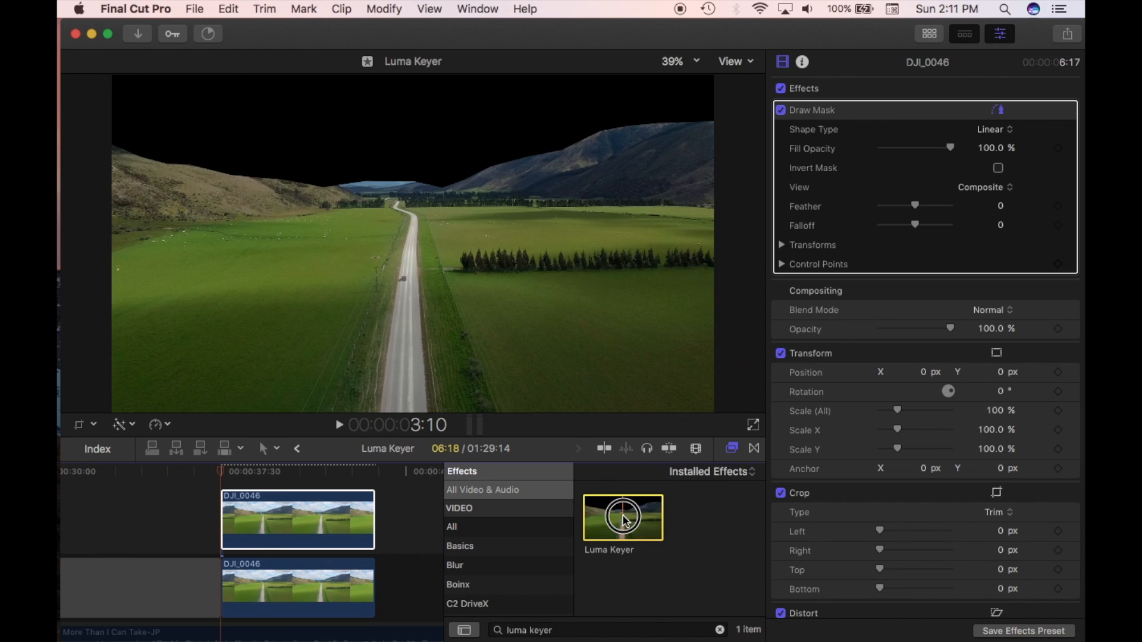
{"action": "left_click_drag", "start_coordinate": [623, 519], "coordinate": [298, 594]}
{"action": "key", "text": "super+5"}
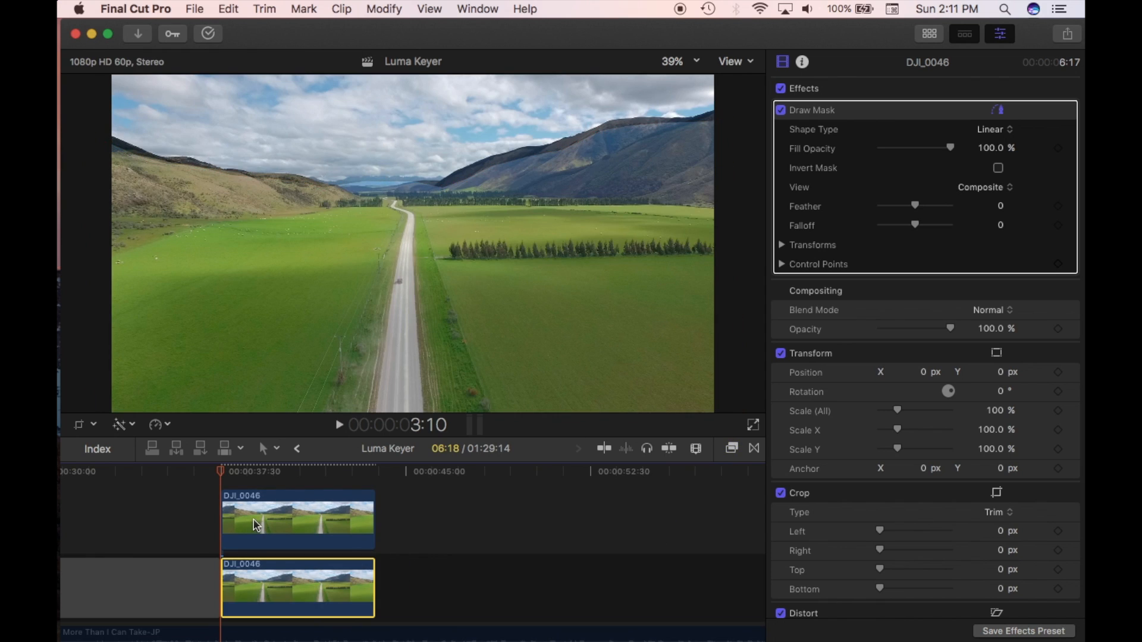
{"action": "left_click", "coordinate": [262, 587]}
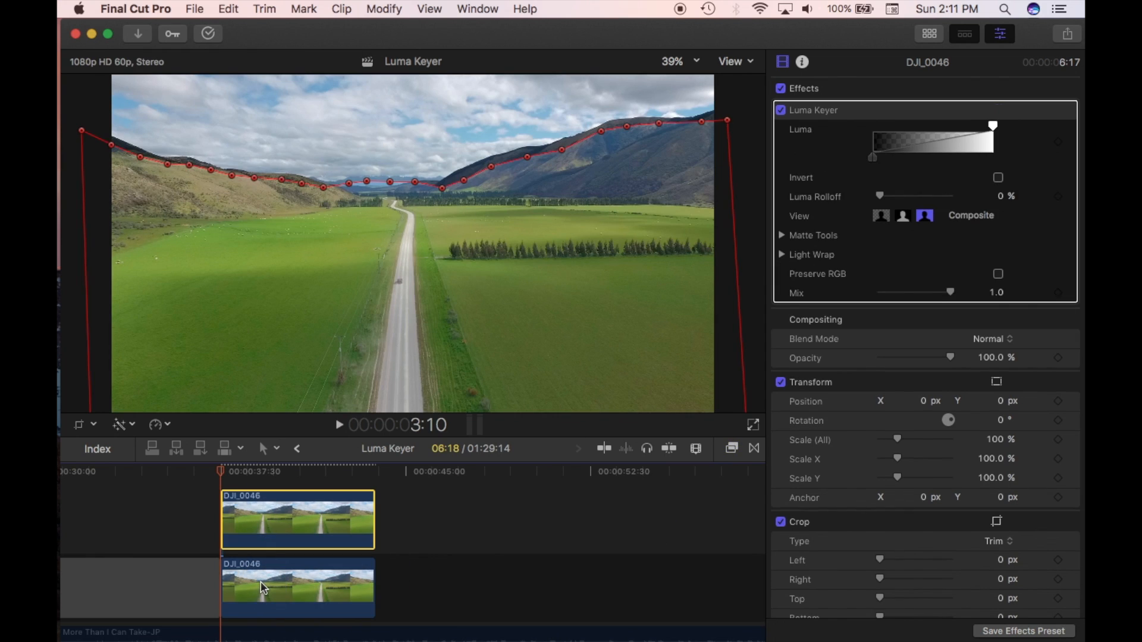
{"action": "left_click_drag", "start_coordinate": [221, 476], "coordinate": [243, 475]}
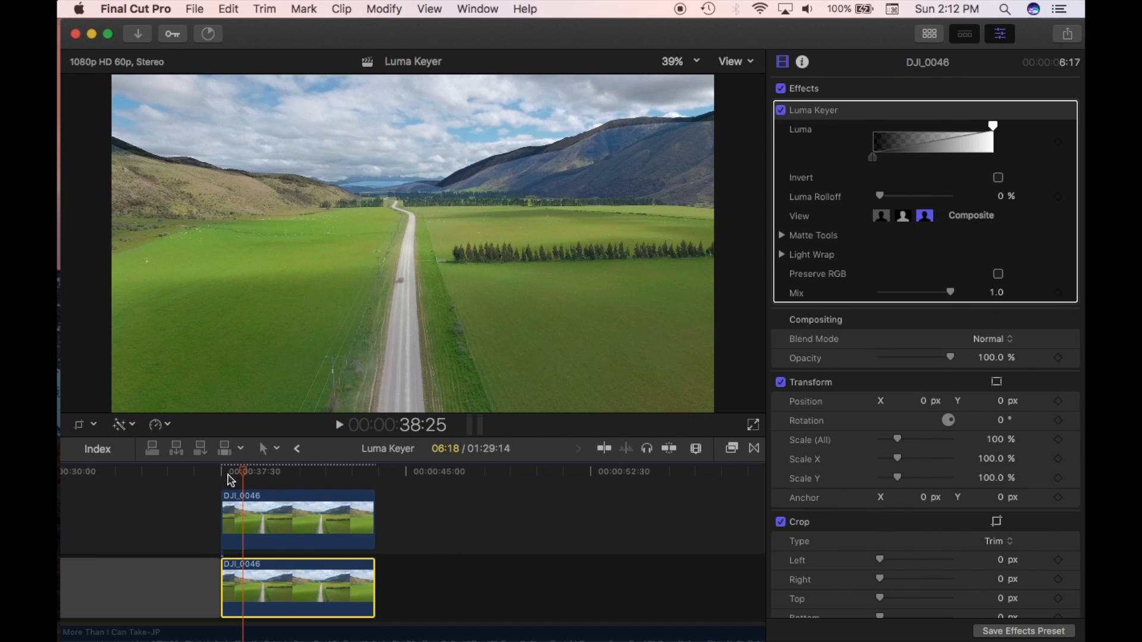
Try shifting the black handle of the Luma Keyer's Luma range and reset the parameter.
{"action": "left_click_drag", "start_coordinate": [872, 158], "coordinate": [817, 158]}
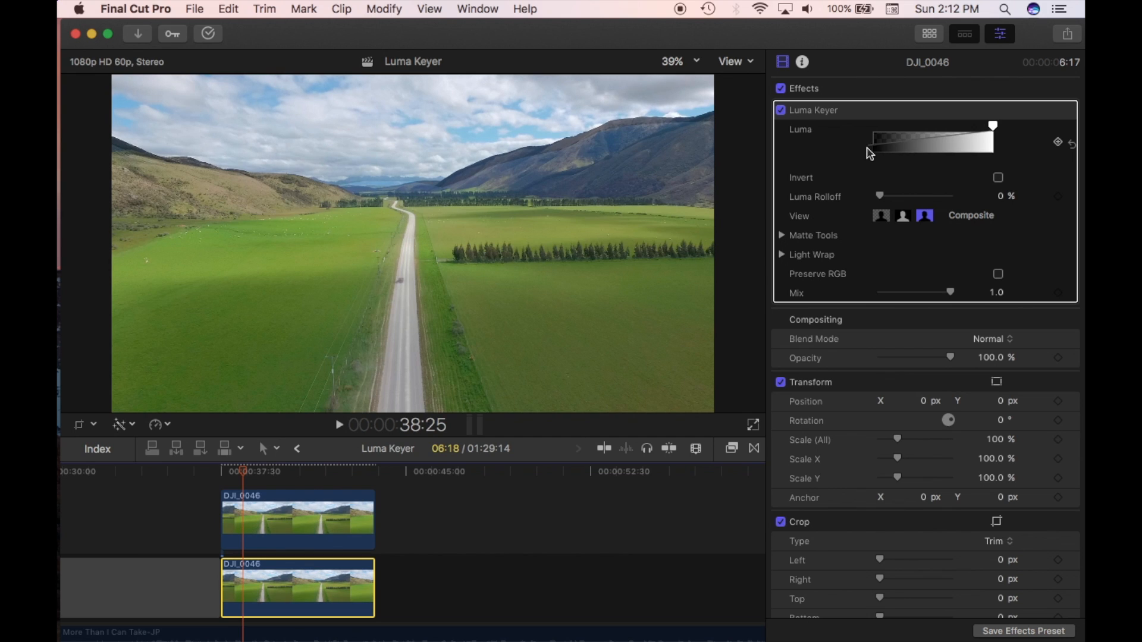
{"action": "left_click", "coordinate": [1071, 146]}
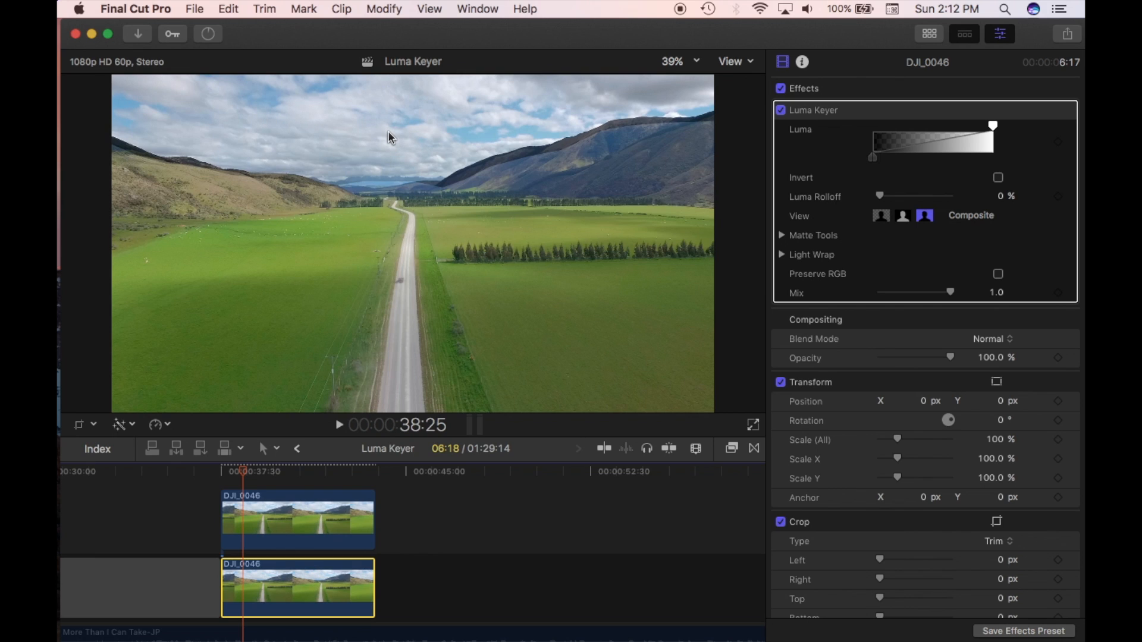
Adjust the Luma Keyer's matte levels to Black 0.62, White 0.57 and Bias 0.75 to key out the sky.
{"action": "left_click", "coordinate": [782, 236]}
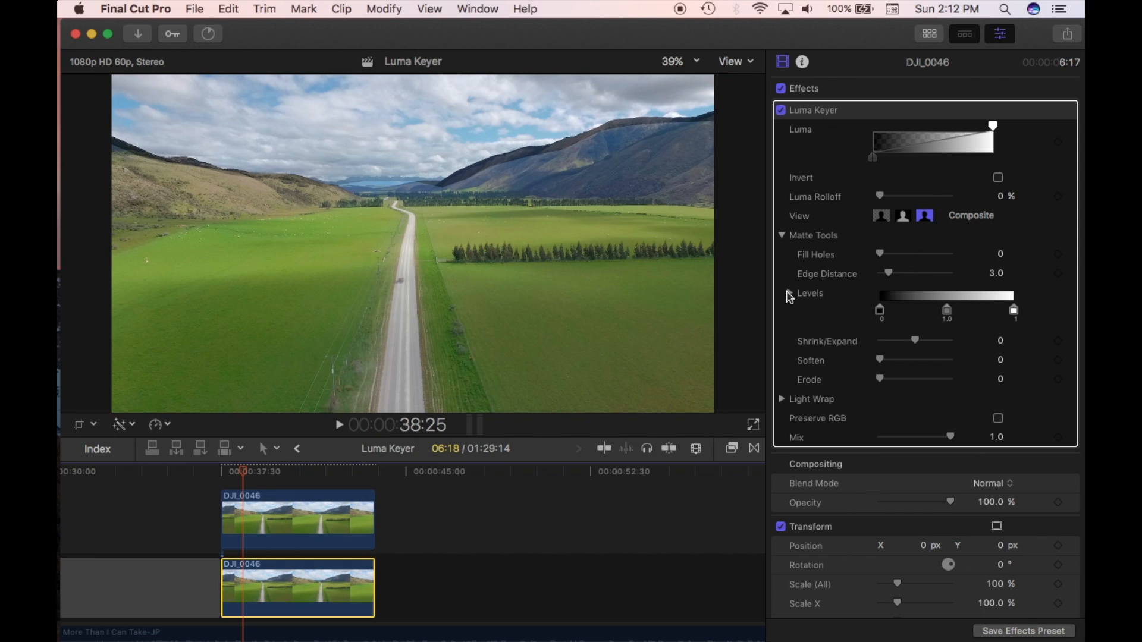
{"action": "left_click", "coordinate": [789, 295]}
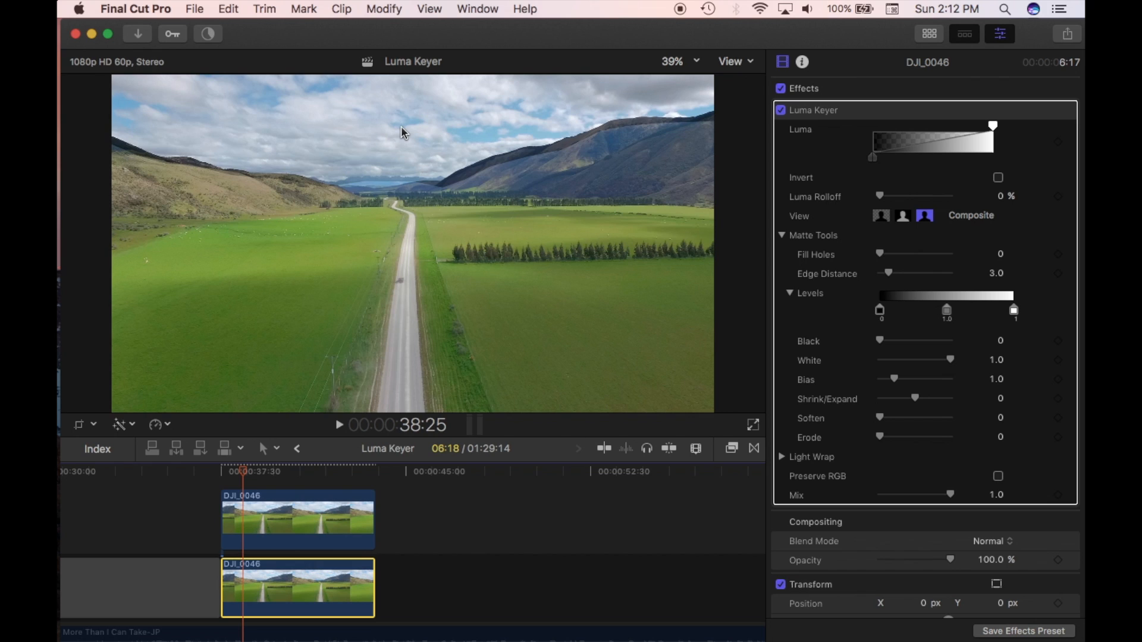
{"action": "left_click_drag", "start_coordinate": [880, 340], "coordinate": [923, 341]}
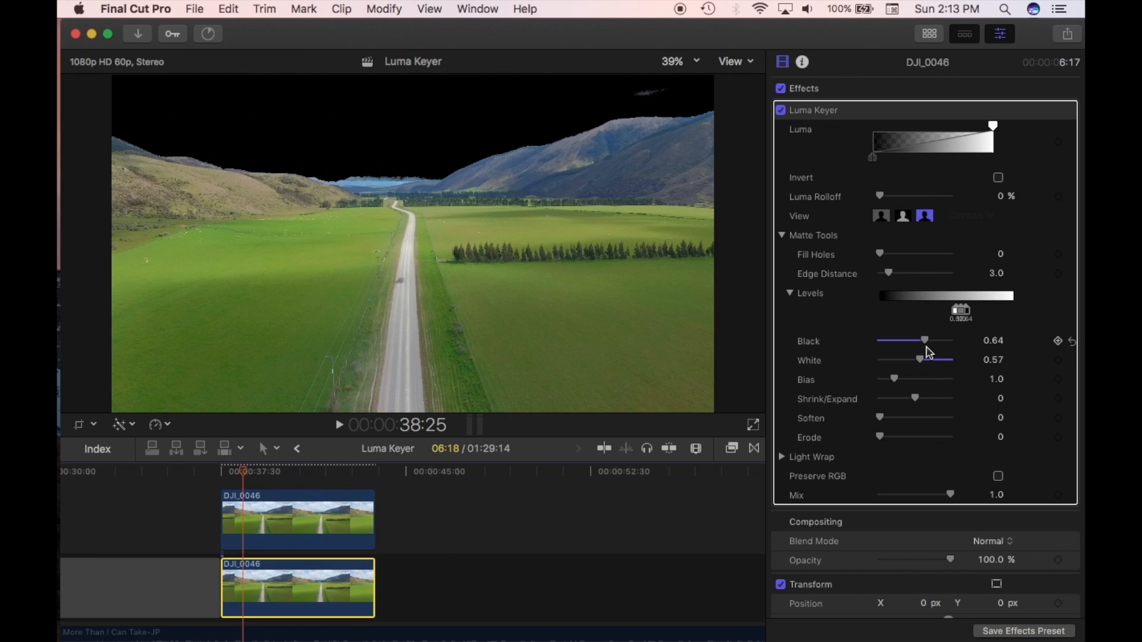
{"action": "left_click_drag", "start_coordinate": [928, 347], "coordinate": [924, 342]}
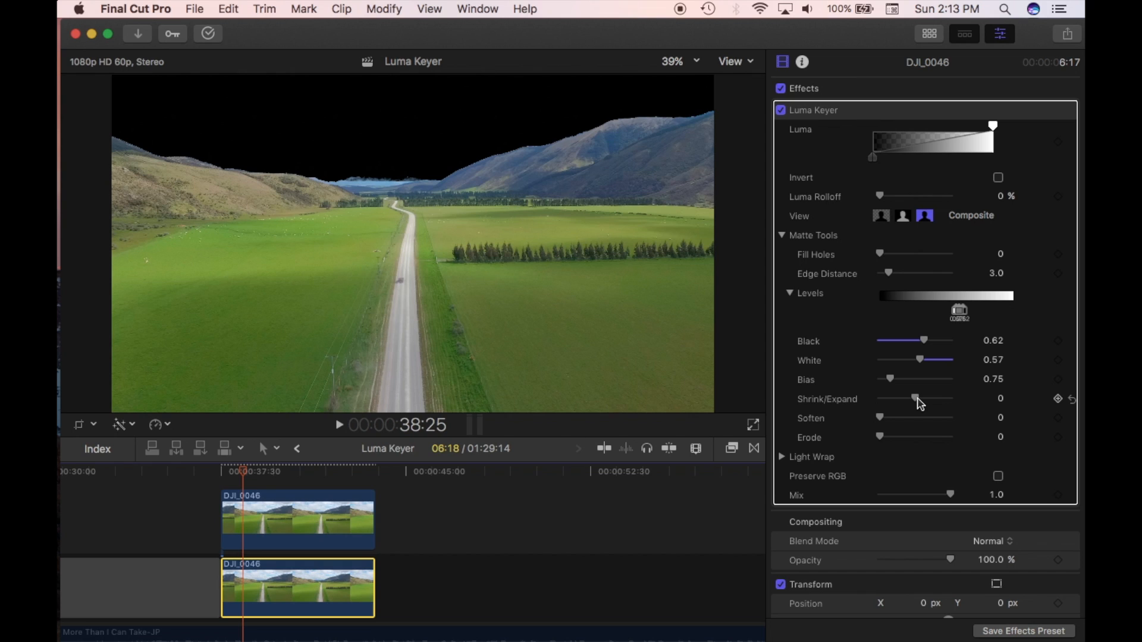
Refine the matte edge with Shrink/Expand -1.0, Soften 0.42, Erode 4.23 and Fill Holes 5.56.
{"action": "left_click_drag", "start_coordinate": [920, 404], "coordinate": [972, 406]}
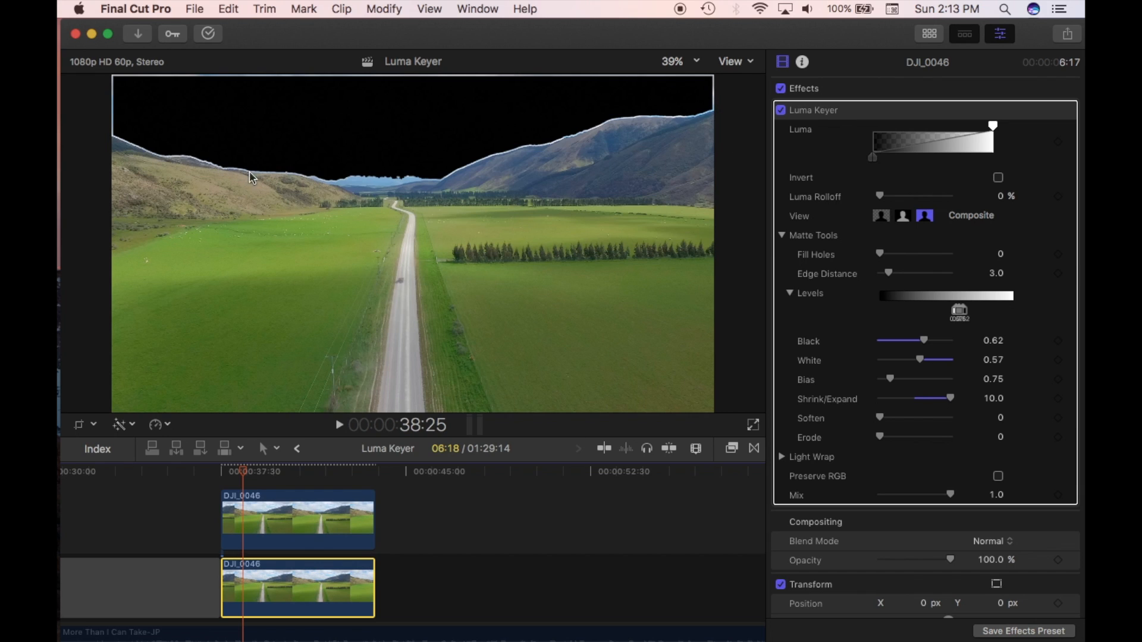
{"action": "left_click_drag", "start_coordinate": [966, 397], "coordinate": [987, 416]}
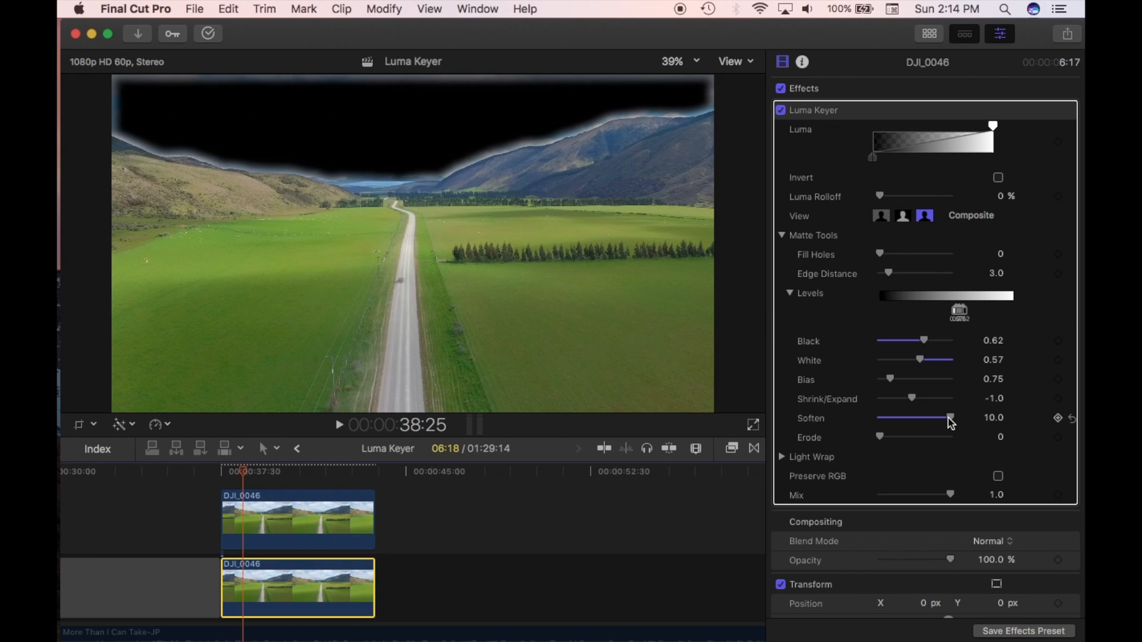
{"action": "left_click", "coordinate": [949, 420]}
{"action": "left_click_drag", "start_coordinate": [950, 420], "coordinate": [910, 441]}
{"action": "left_click", "coordinate": [880, 439]}
{"action": "scroll", "coordinate": [911, 443], "scroll_direction": "up", "scroll_amount": 1}
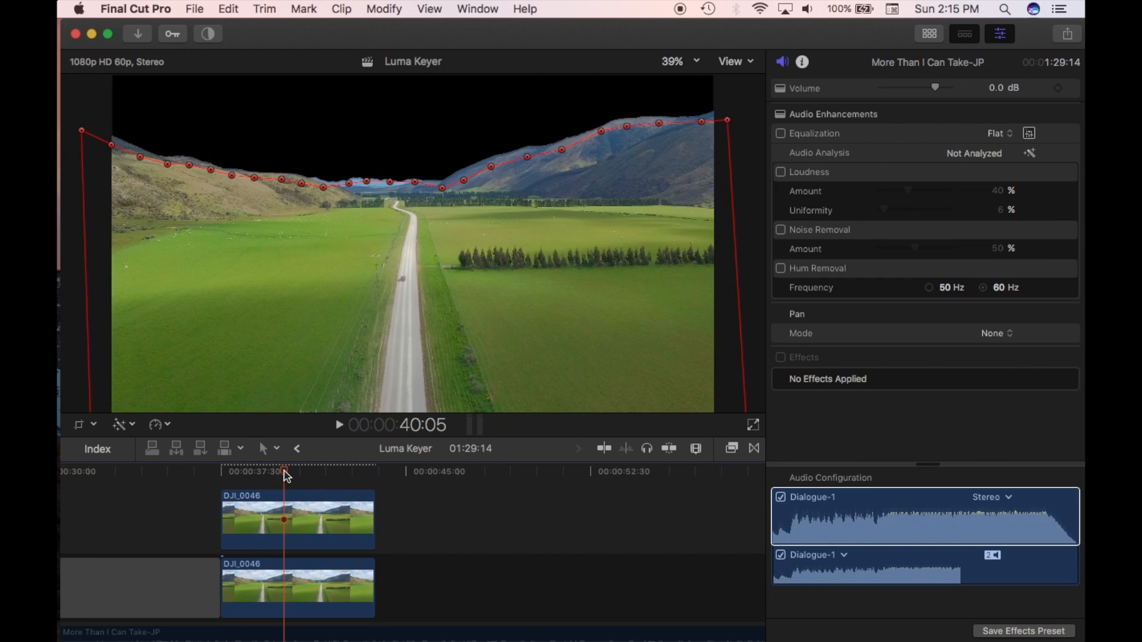
Review the keyed lower clip and the masked upper clip by selecting each in the timeline.
{"action": "left_click", "coordinate": [293, 584]}
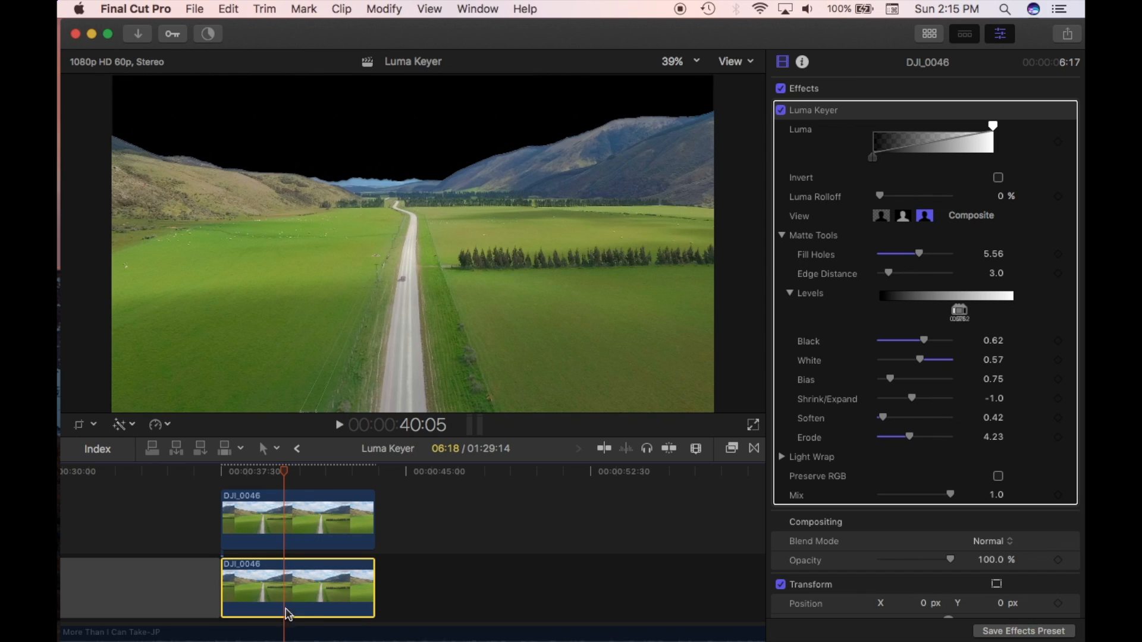
{"action": "left_click", "coordinate": [305, 499]}
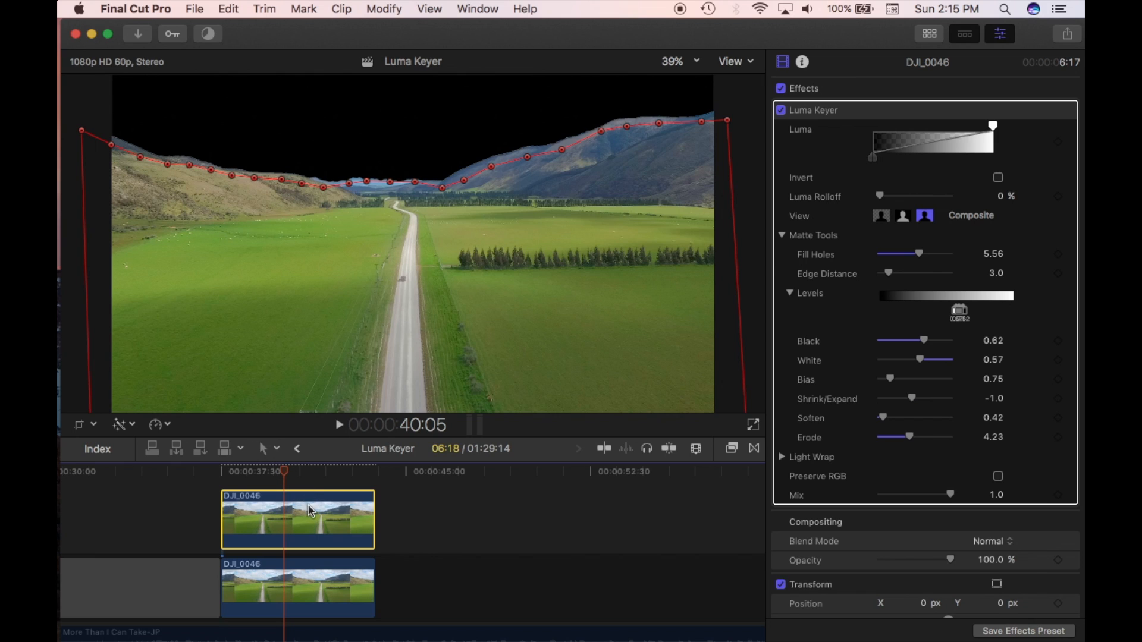
{"action": "left_click", "coordinate": [303, 591]}
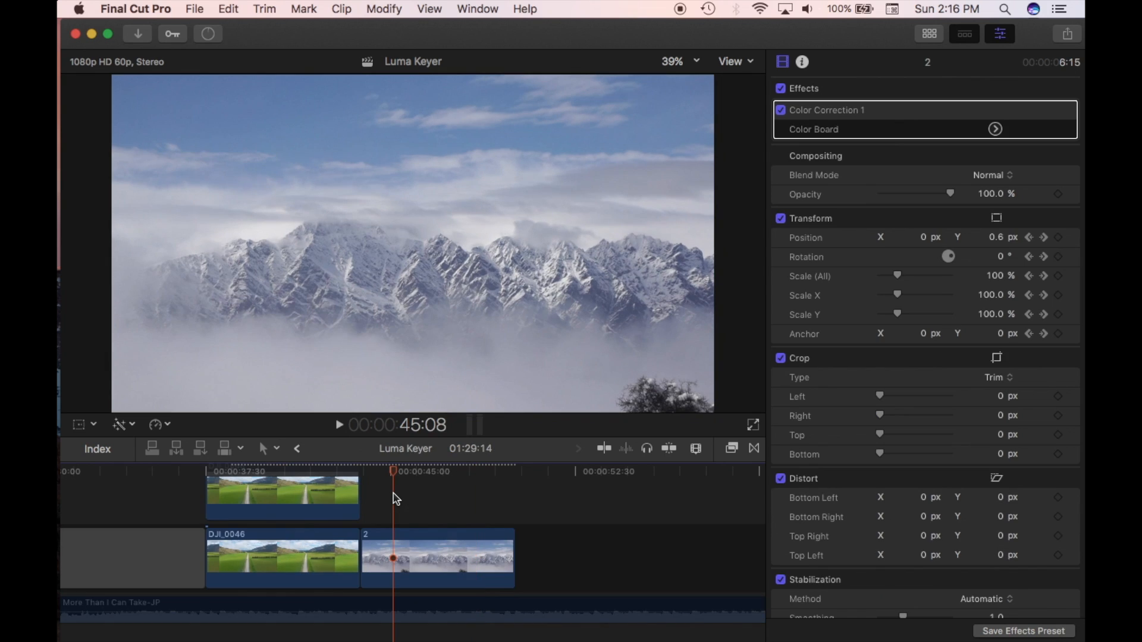
Place the snowy mountain clip 2 beneath both DJI_0046 clips and move the playhead to 39:53.
{"action": "key", "text": "space"}
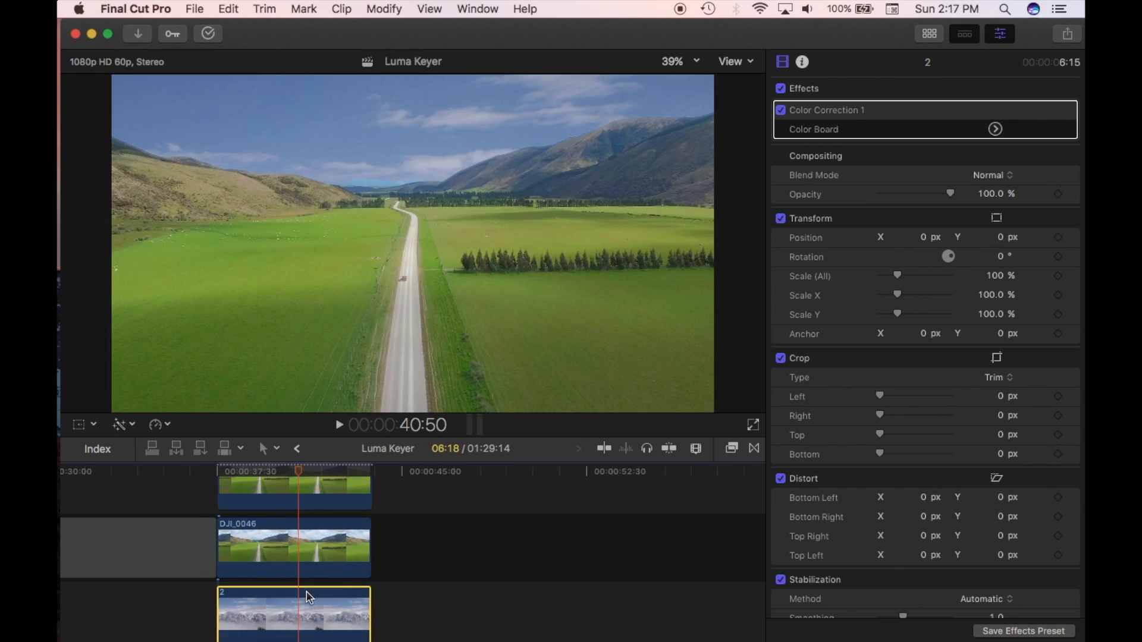
{"action": "scroll", "coordinate": [311, 514], "scroll_direction": "up", "scroll_amount": 2}
{"action": "left_click_drag", "start_coordinate": [301, 464], "coordinate": [280, 473]}
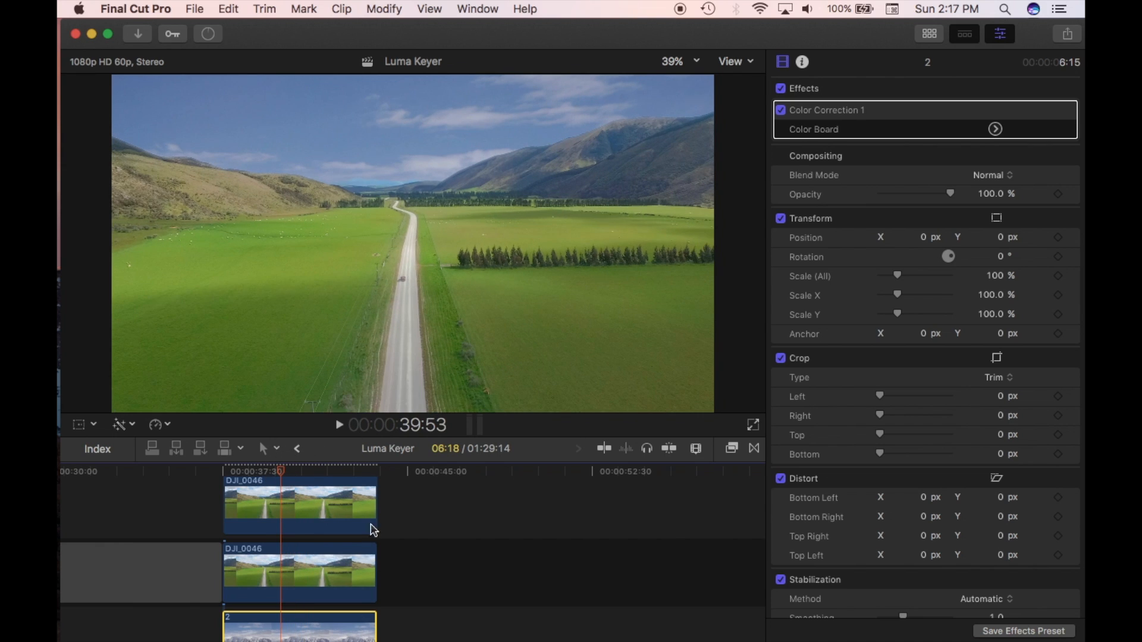
Transform mountain clip 2 upward to Position Y 334.9 px so its peaks sit behind the ridgeline.
{"action": "scroll", "coordinate": [332, 615], "scroll_direction": "down", "scroll_amount": 1}
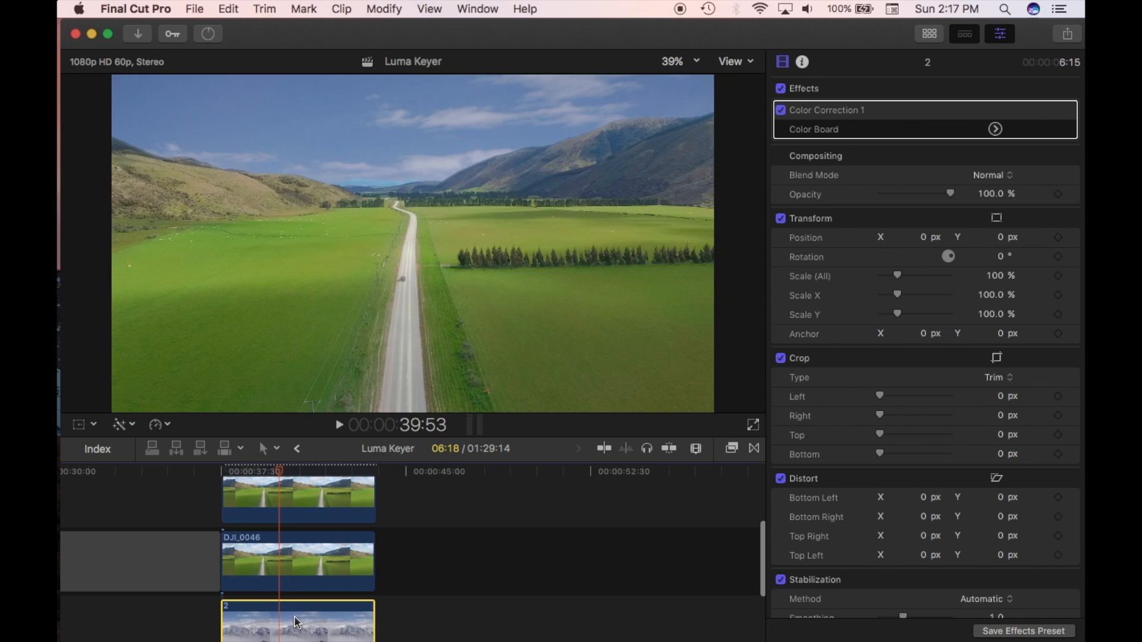
{"action": "left_click", "coordinate": [83, 427]}
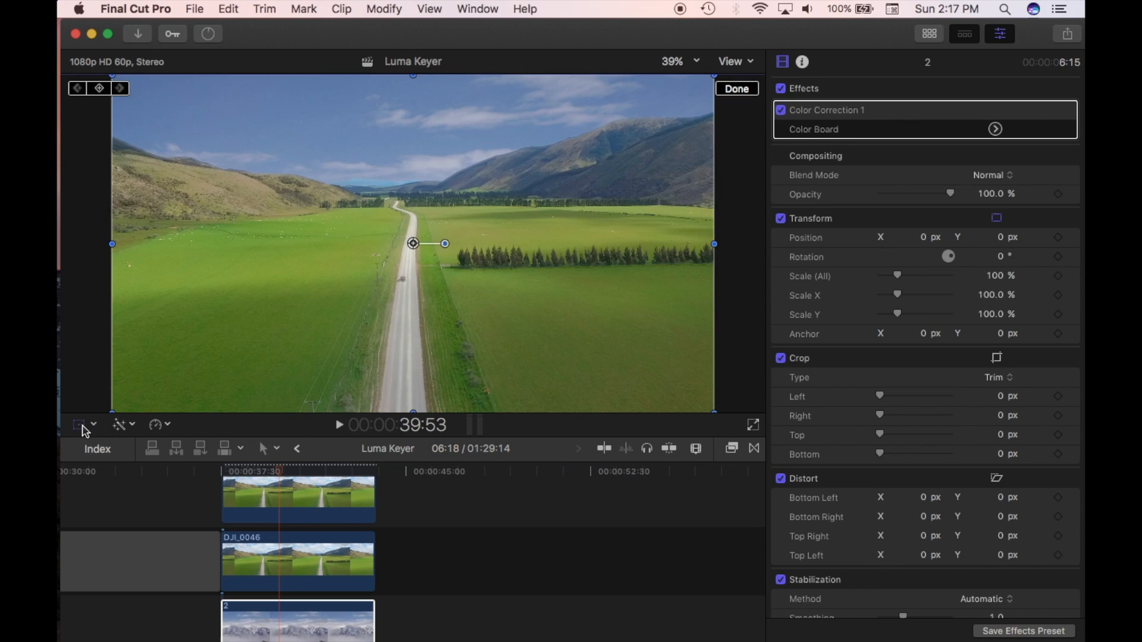
{"action": "left_click_drag", "start_coordinate": [413, 243], "coordinate": [419, 145]}
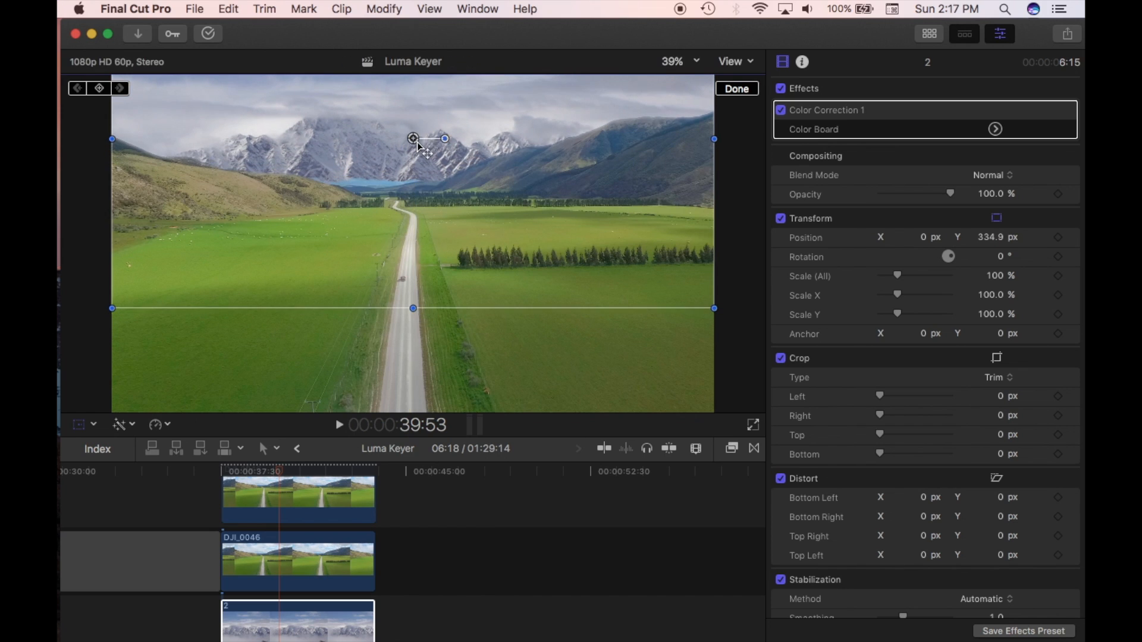
Refine the lower DJI_0046 clip's key with Luma Rolloff 33.51%, Fill Holes 6.66, Edge Distance 4.0, Black 0.68 and White 0.48.
{"action": "left_click", "coordinate": [738, 89]}
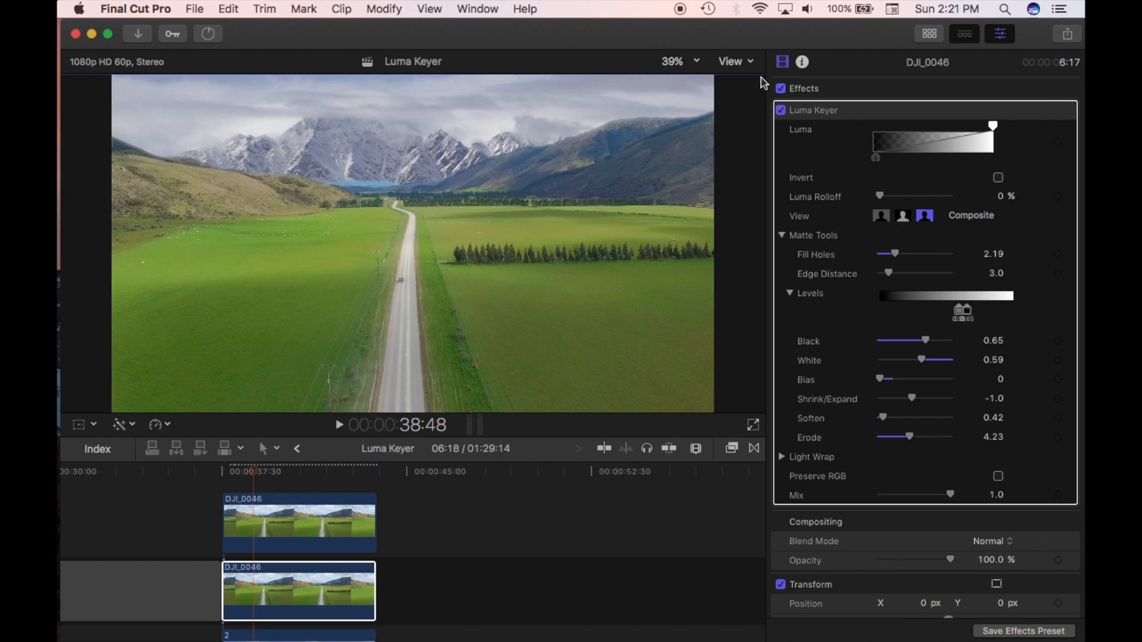
{"action": "left_click", "coordinate": [688, 61]}
{"action": "left_click", "coordinate": [682, 158]}
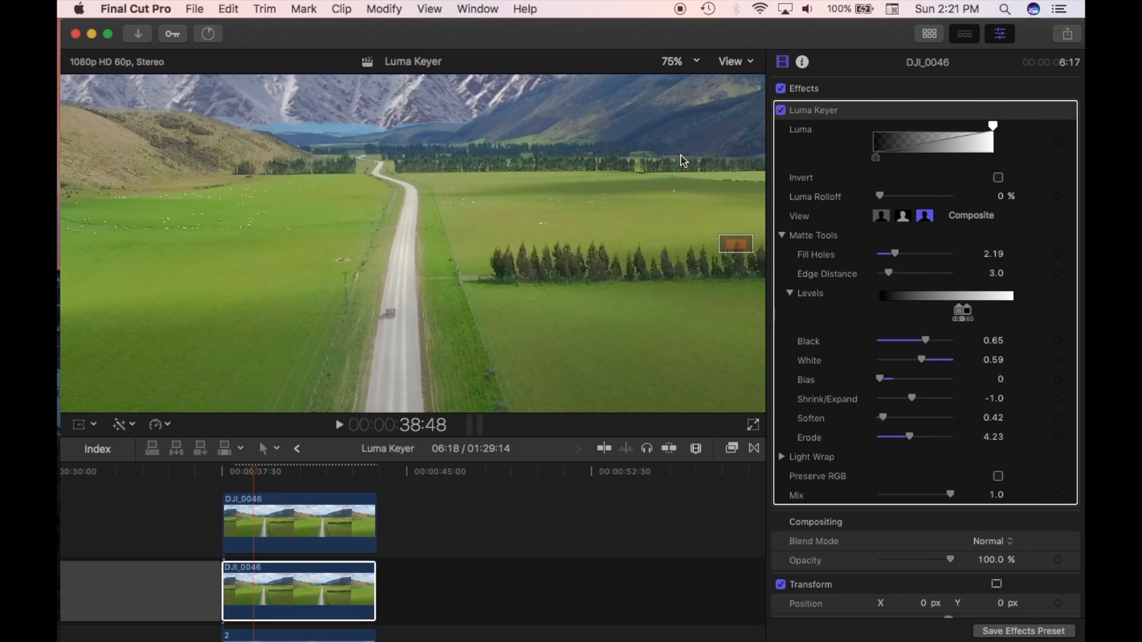
{"action": "left_click_drag", "start_coordinate": [736, 243], "coordinate": [777, 229]}
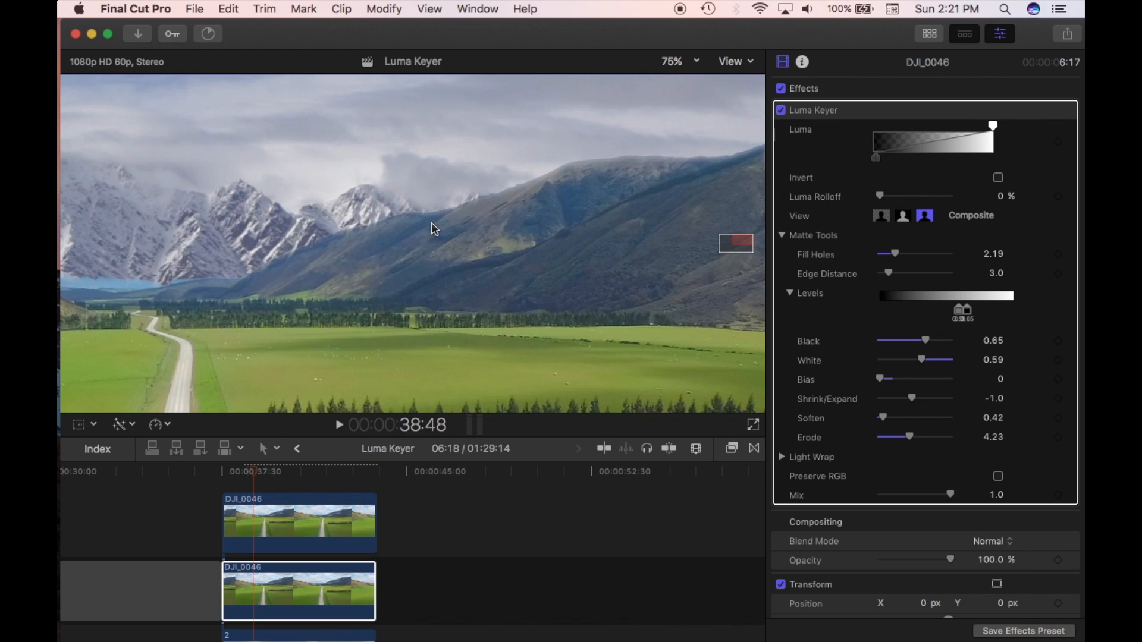
{"action": "left_click_drag", "start_coordinate": [743, 236], "coordinate": [721, 240]}
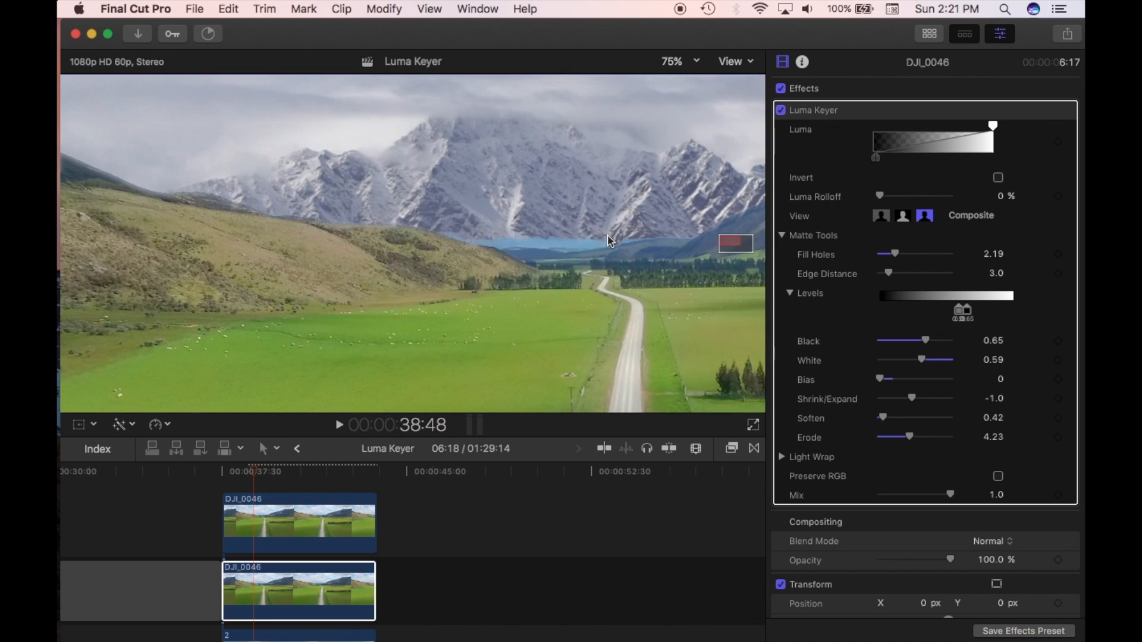
{"action": "left_click_drag", "start_coordinate": [727, 239], "coordinate": [738, 235]}
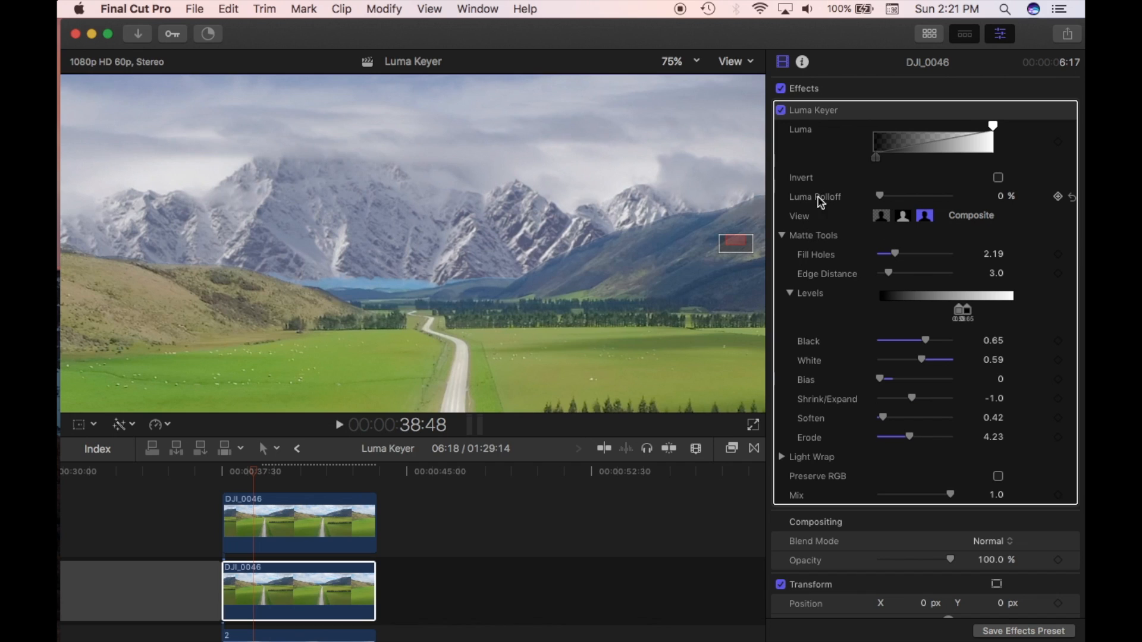
{"action": "left_click", "coordinate": [880, 198]}
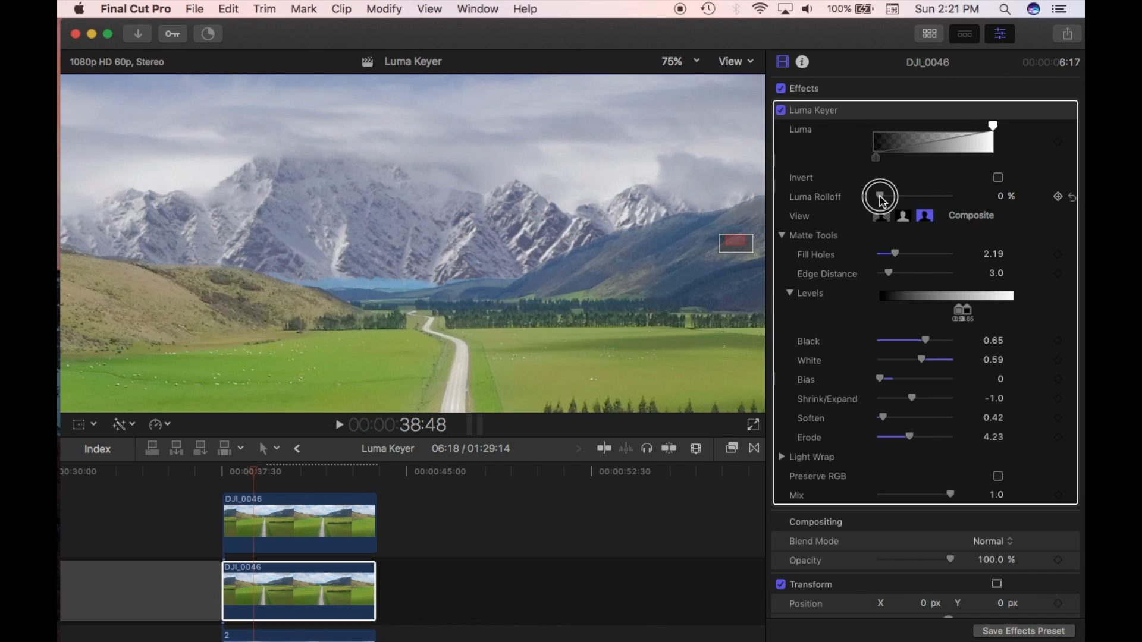
{"action": "left_click_drag", "start_coordinate": [881, 198], "coordinate": [992, 195]}
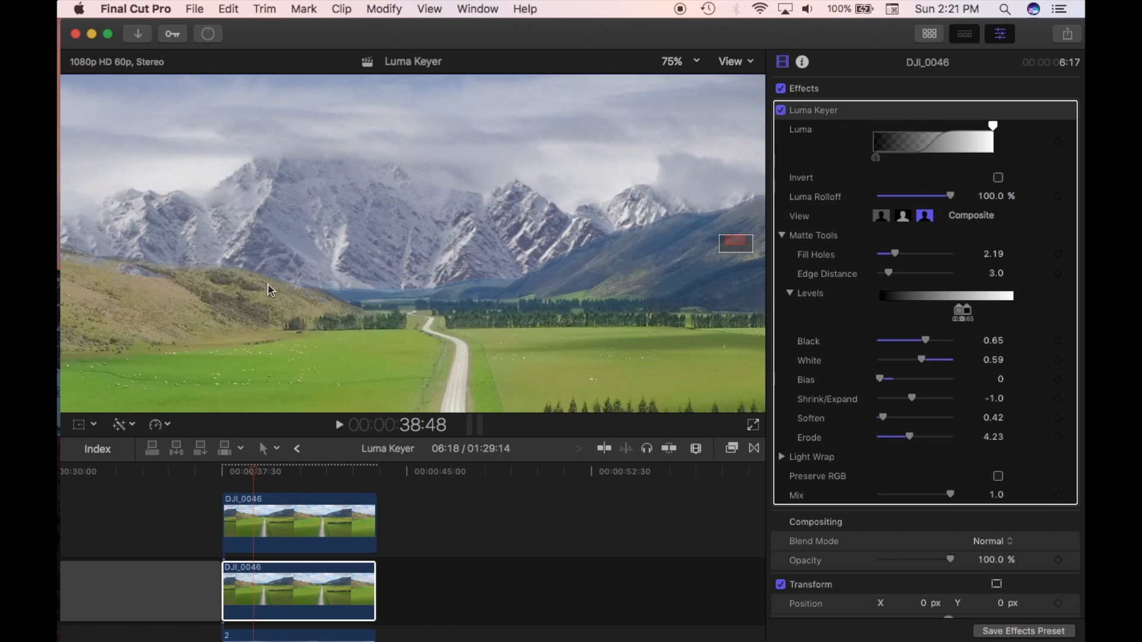
{"action": "left_click_drag", "start_coordinate": [950, 196], "coordinate": [902, 197]}
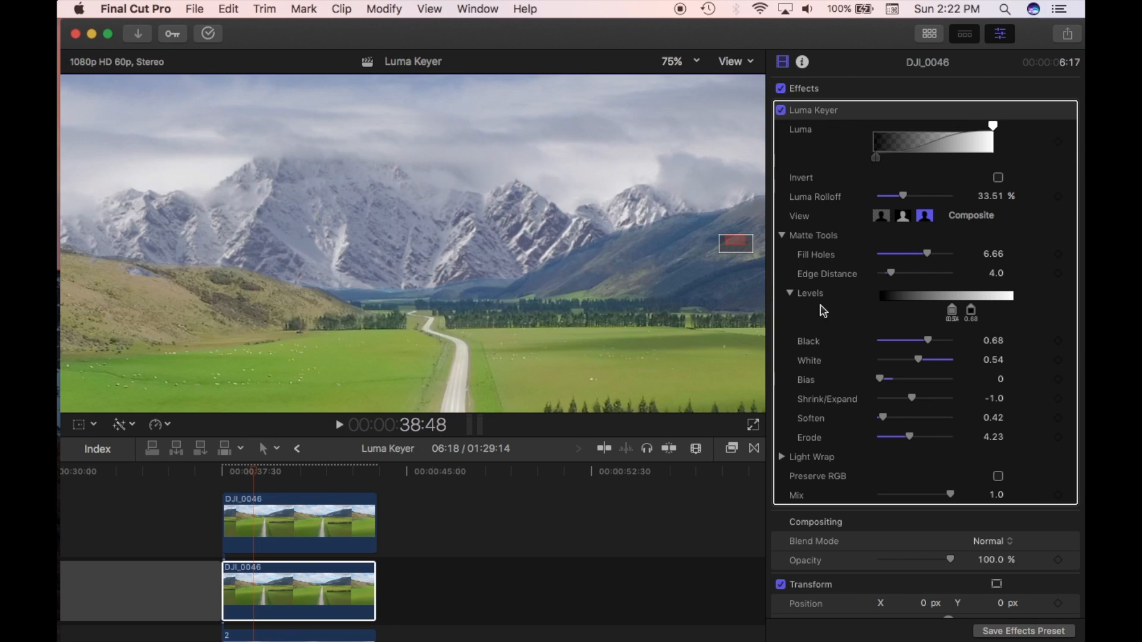
{"action": "left_click", "coordinate": [919, 360]}
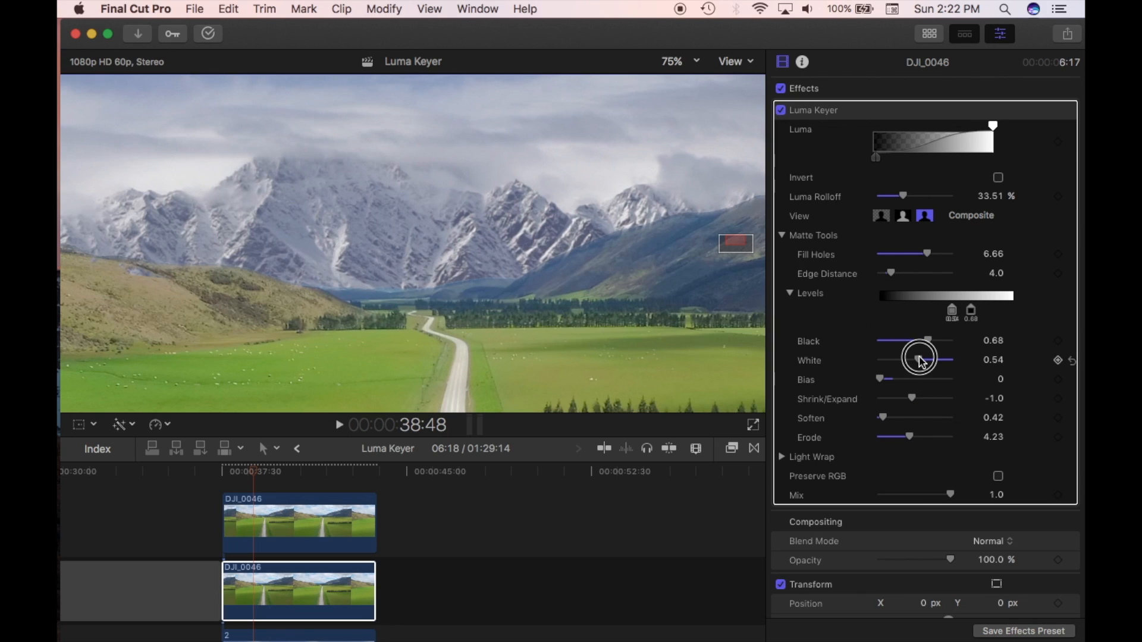
{"action": "left_click_drag", "start_coordinate": [919, 360], "coordinate": [915, 361]}
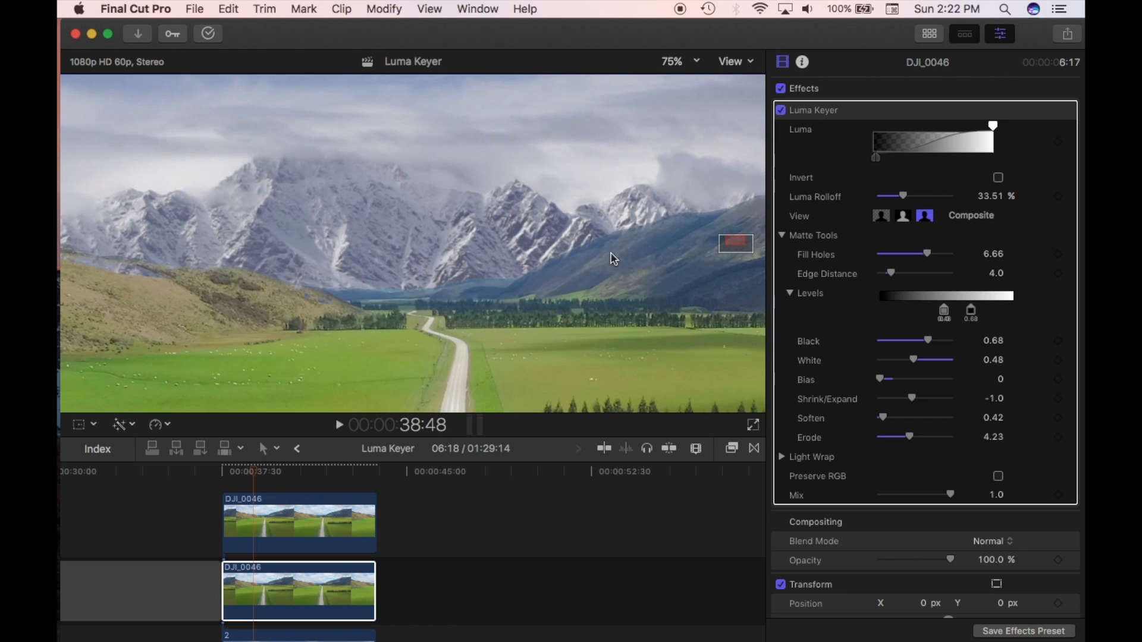
Reshape the upper DJI_0046 clip's mask by moving its control points along the grassy hillside, then fit the full frame in the viewer.
{"action": "left_click_drag", "start_coordinate": [733, 235], "coordinate": [725, 236]}
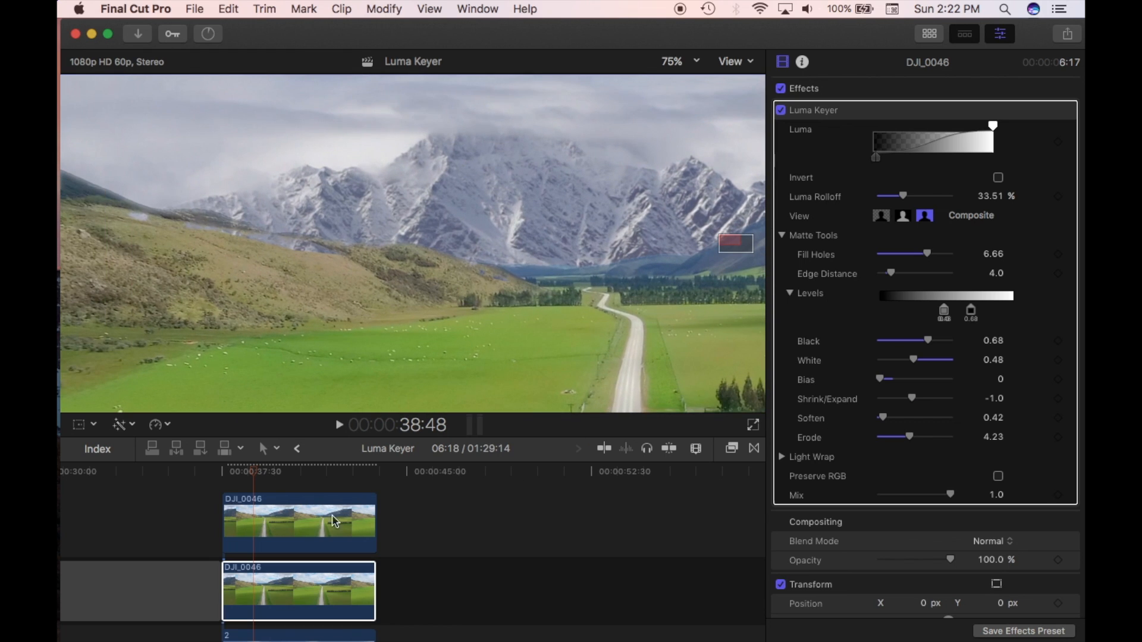
{"action": "left_click", "coordinate": [299, 521]}
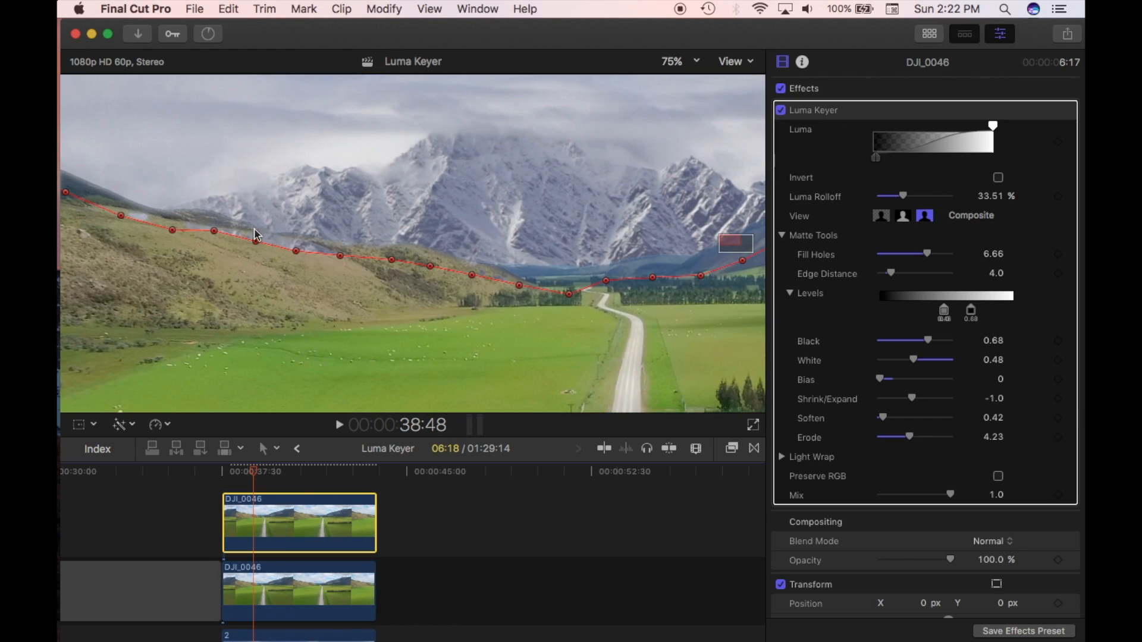
{"action": "left_click_drag", "start_coordinate": [257, 239], "coordinate": [302, 239]}
{"action": "left_click_drag", "start_coordinate": [214, 223], "coordinate": [214, 223]}
{"action": "key", "text": "shift+z"}
{"action": "left_click", "coordinate": [304, 586]}
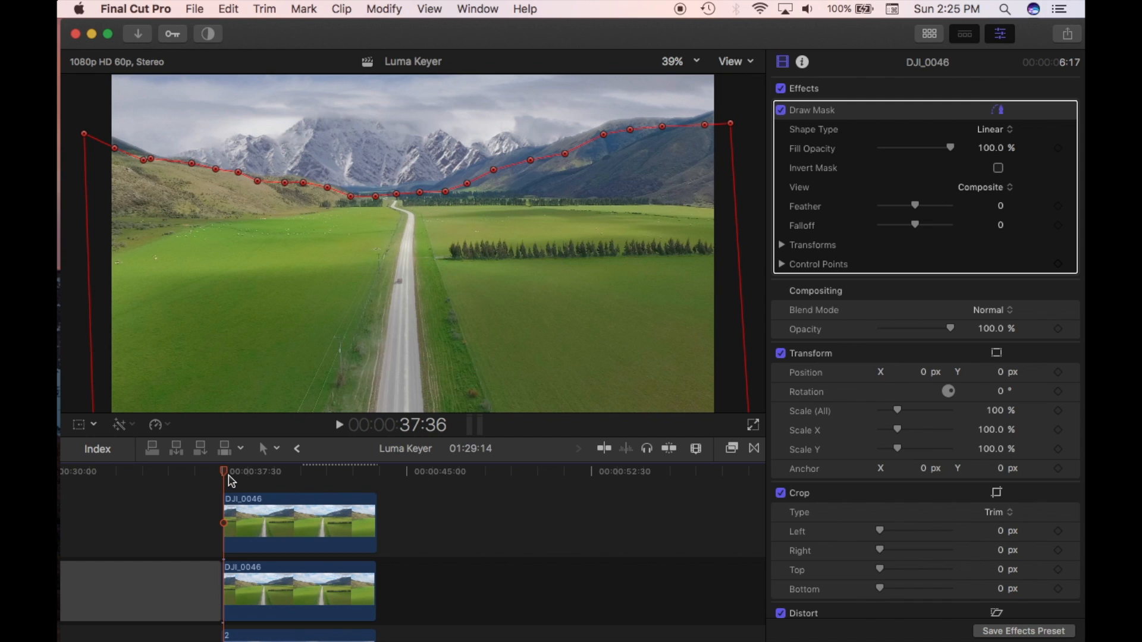
Review the DJI_0046 sky replacement by scrubbing the mask, selecting the lower layers and playing the composite from its start.
{"action": "left_click_drag", "start_coordinate": [227, 473], "coordinate": [265, 487]}
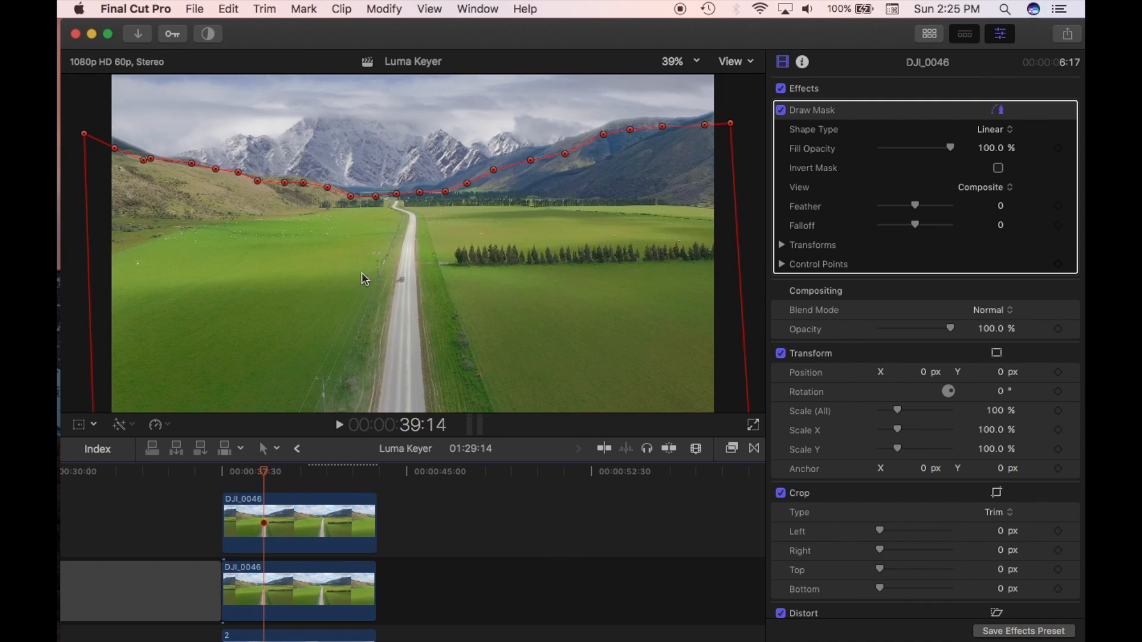
{"action": "left_click", "coordinate": [662, 126], "text": "alt"}
{"action": "left_click_drag", "start_coordinate": [267, 472], "coordinate": [281, 471]}
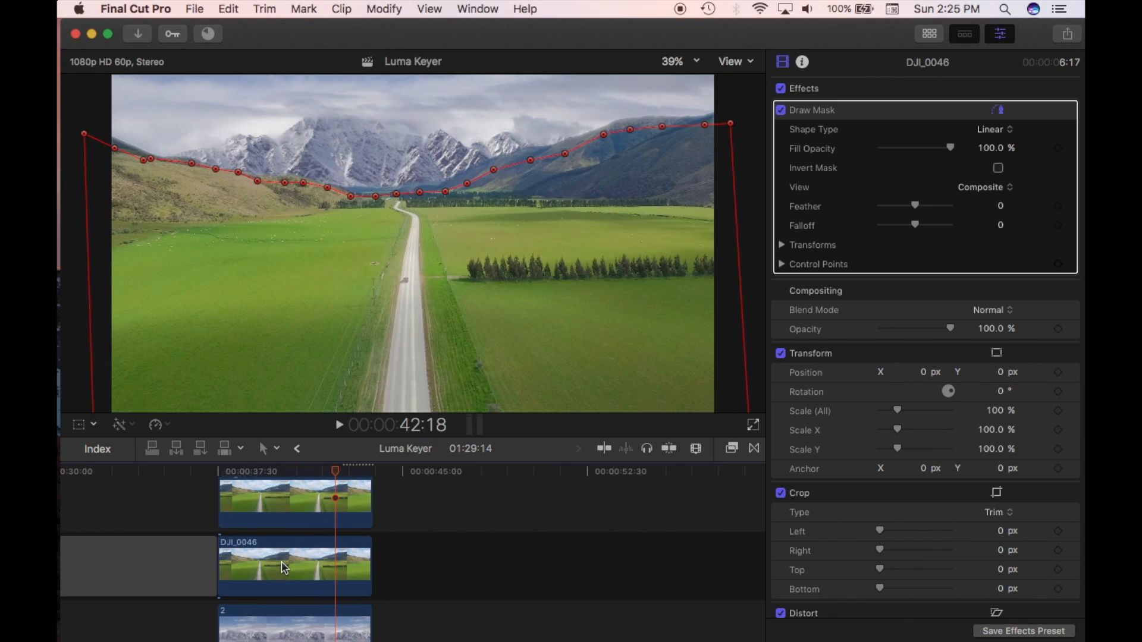
{"action": "left_click", "coordinate": [283, 568]}
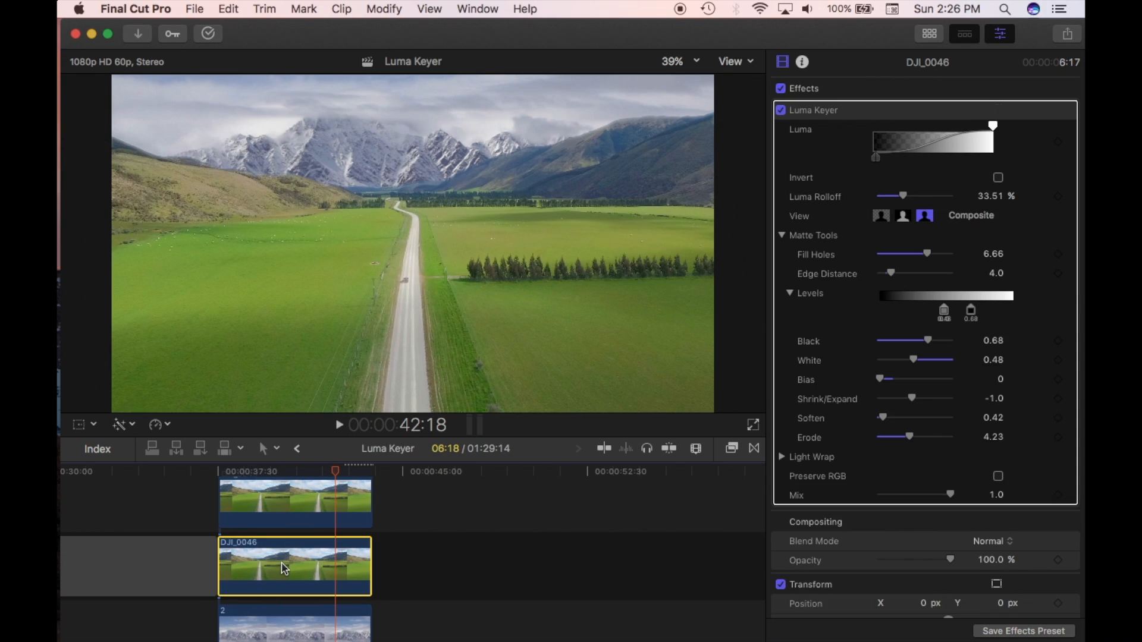
{"action": "left_click", "coordinate": [271, 617]}
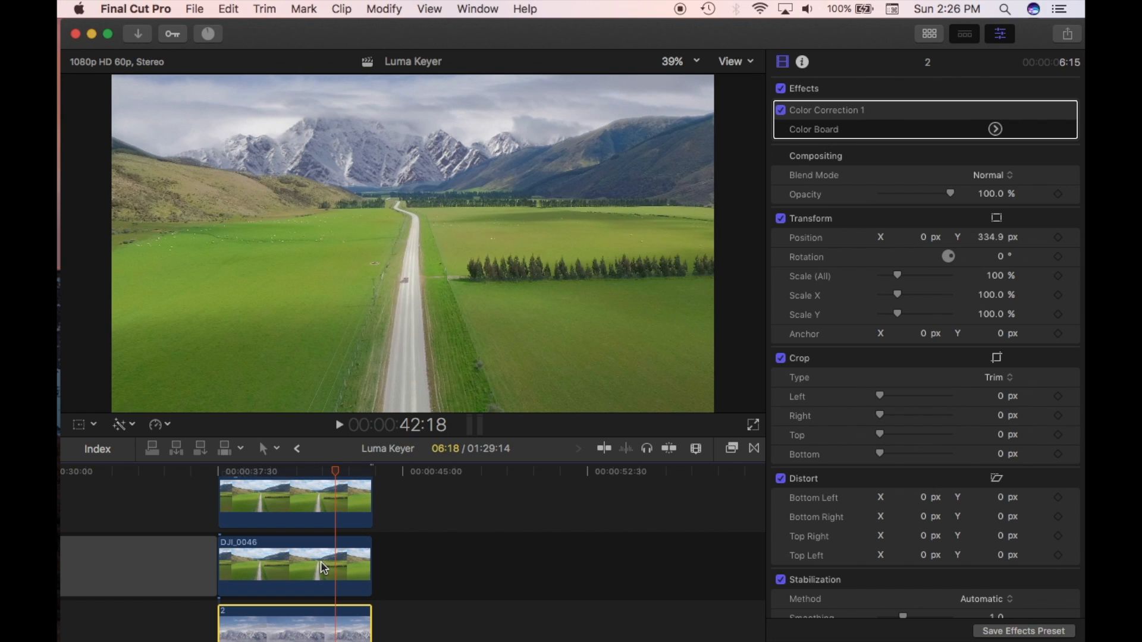
{"action": "scroll", "coordinate": [323, 568], "scroll_direction": "right", "scroll_amount": 2}
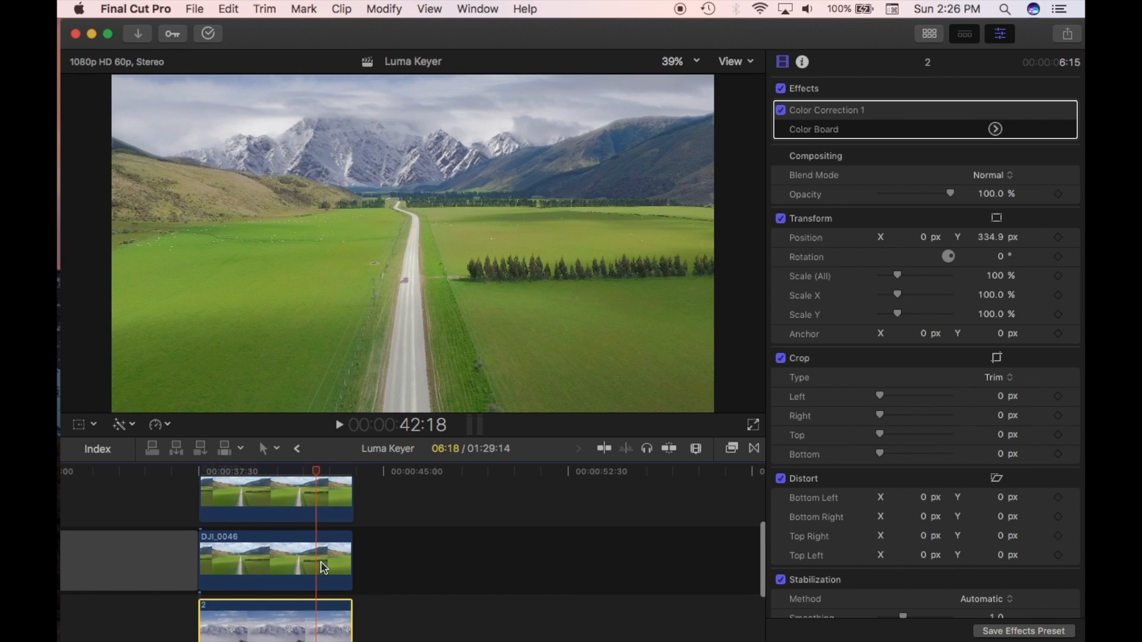
{"action": "left_click", "coordinate": [201, 475]}
{"action": "key", "text": "space"}
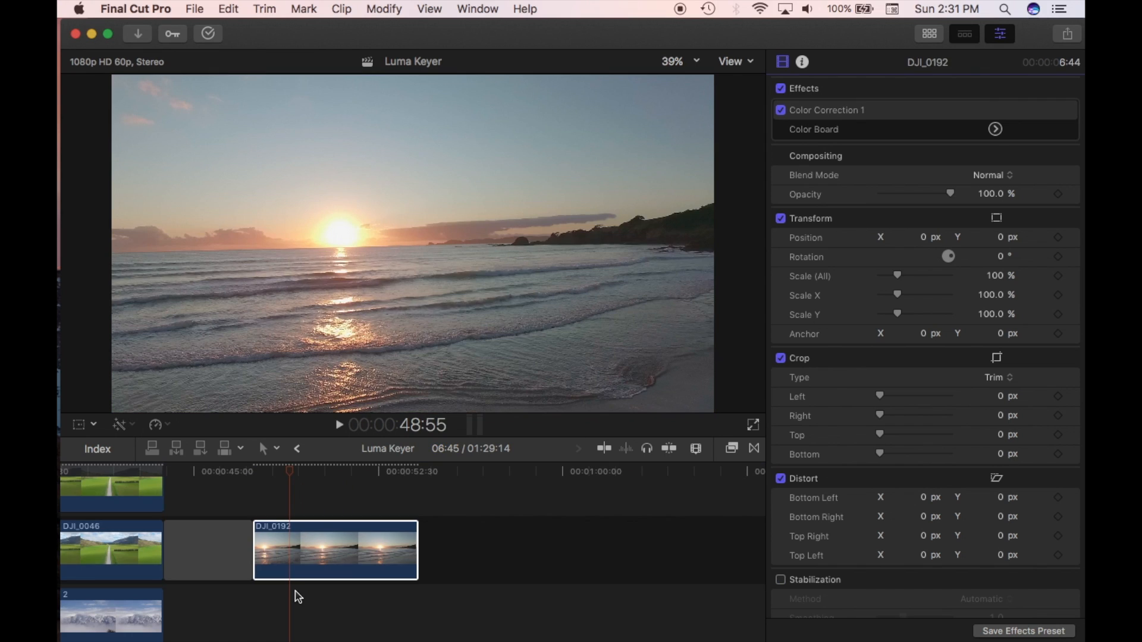
Preview the DJI_0192 sunset clip from its start and duplicate it on the layer directly above.
{"action": "left_click", "coordinate": [258, 471]}
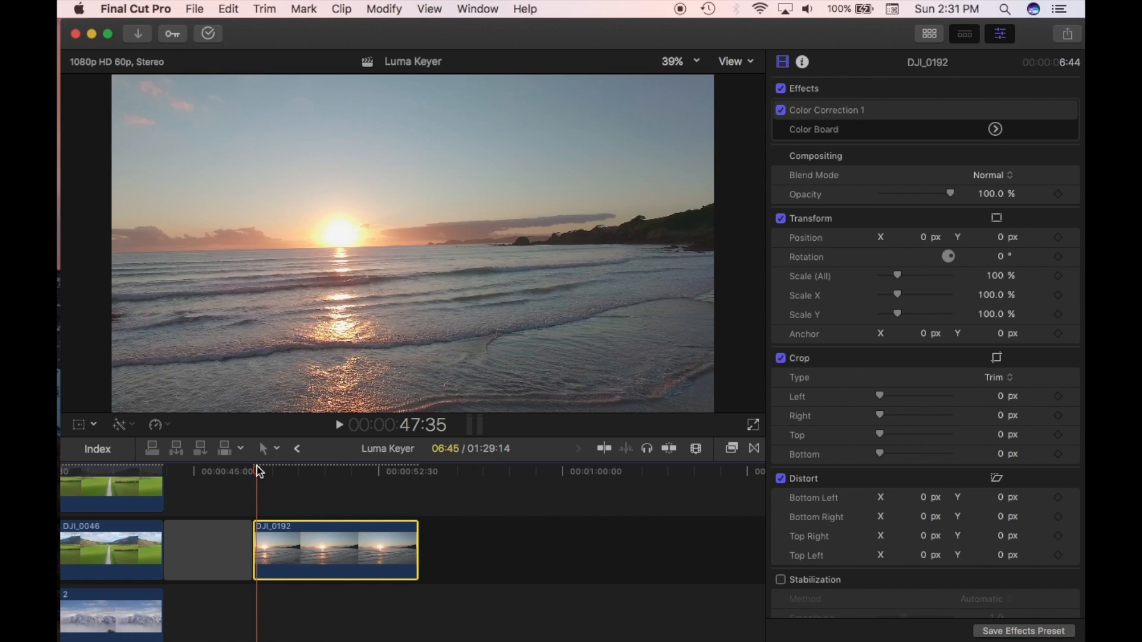
{"action": "key", "text": "space"}
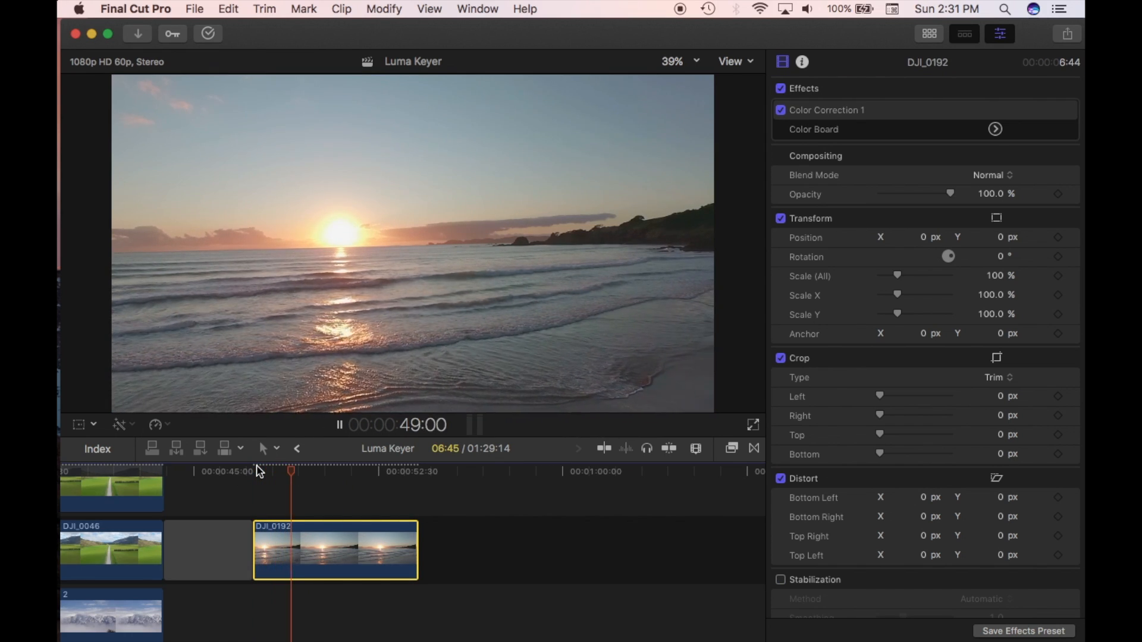
{"action": "left_click", "coordinate": [260, 471]}
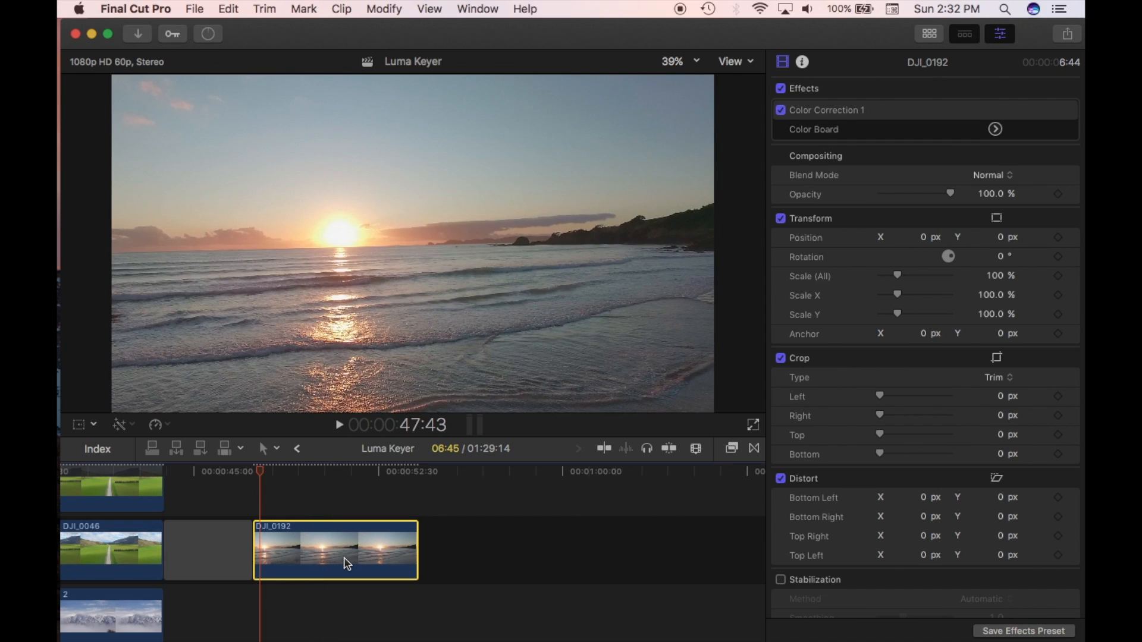
{"action": "left_click", "coordinate": [256, 472]}
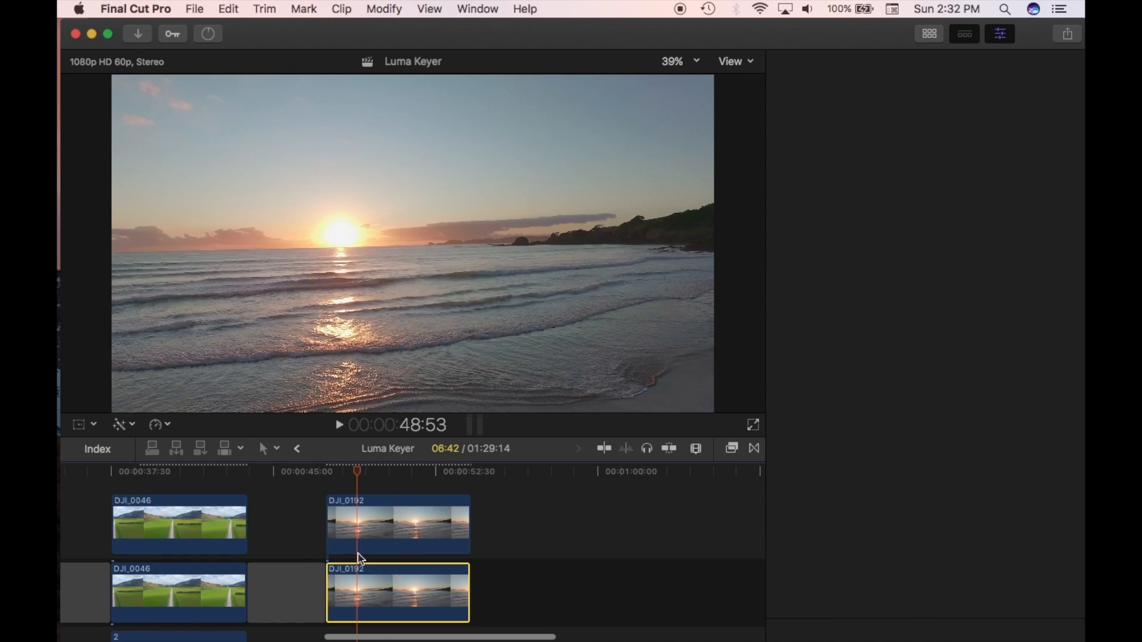
Apply the Luma Keyer effect to the lower DJI_0192 clip and the Draw Mask effect to the upper one.
{"action": "left_click", "coordinate": [377, 543]}
{"action": "key", "text": "super+5"}
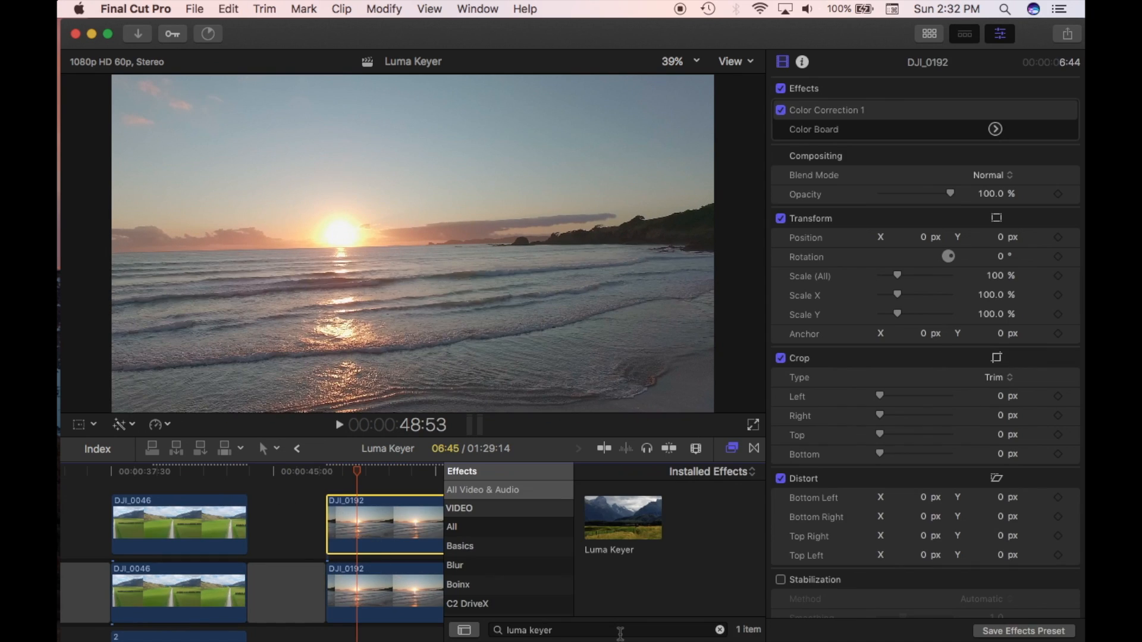
{"action": "left_click_drag", "start_coordinate": [615, 530], "coordinate": [374, 599]}
{"action": "key", "text": "super+f"}
{"action": "type", "text": "draw mas"}
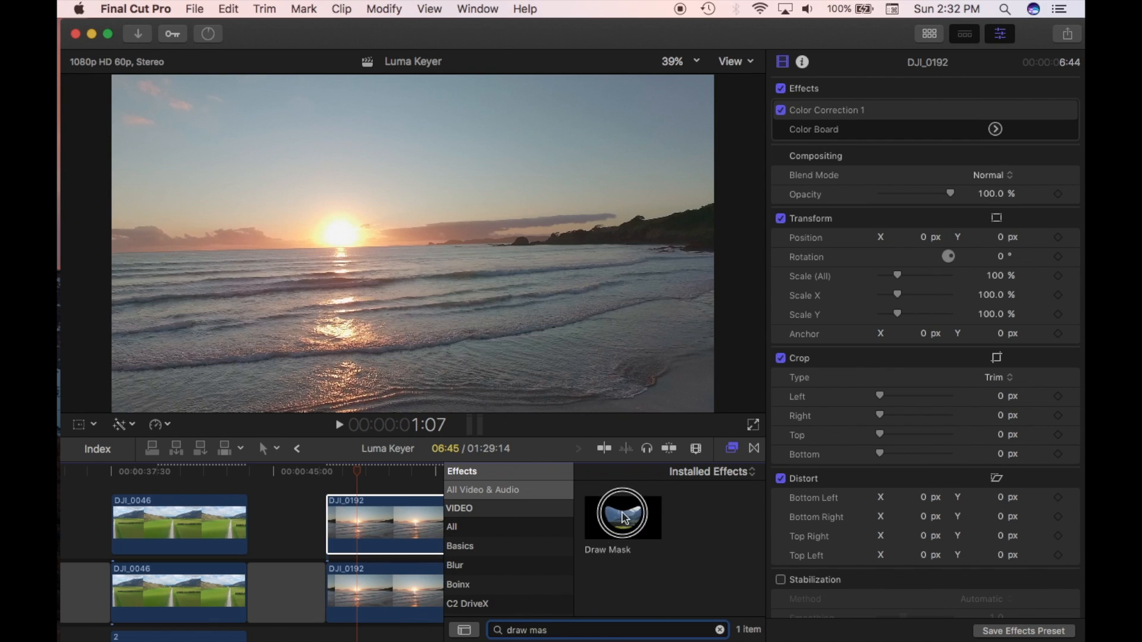
{"action": "mouse_move", "coordinate": [622, 517]}
{"action": "left_mouse_down"}
{"action": "mouse_move", "coordinate": [351, 532]}
{"action": "mouse_move", "coordinate": [324, 556]}
{"action": "left_mouse_up"}
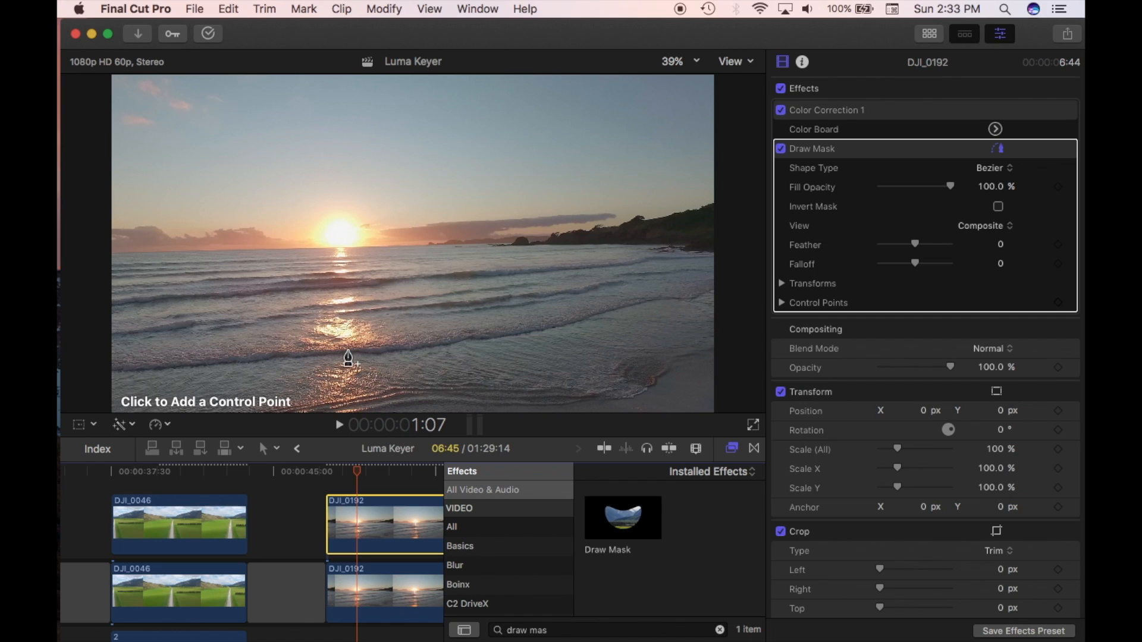
Draw the upper DJI_0192 clip's mask along the sea horizon, placing control points from beyond the left frame edge to just past the sun.
{"action": "left_click", "coordinate": [105, 258]}
{"action": "left_click", "coordinate": [154, 257]}
{"action": "left_click", "coordinate": [199, 255]}
{"action": "left_click", "coordinate": [239, 256]}
{"action": "left_click", "coordinate": [279, 255]}
{"action": "left_click", "coordinate": [315, 253]}
{"action": "left_click", "coordinate": [359, 251]}
{"action": "left_click", "coordinate": [392, 252]}
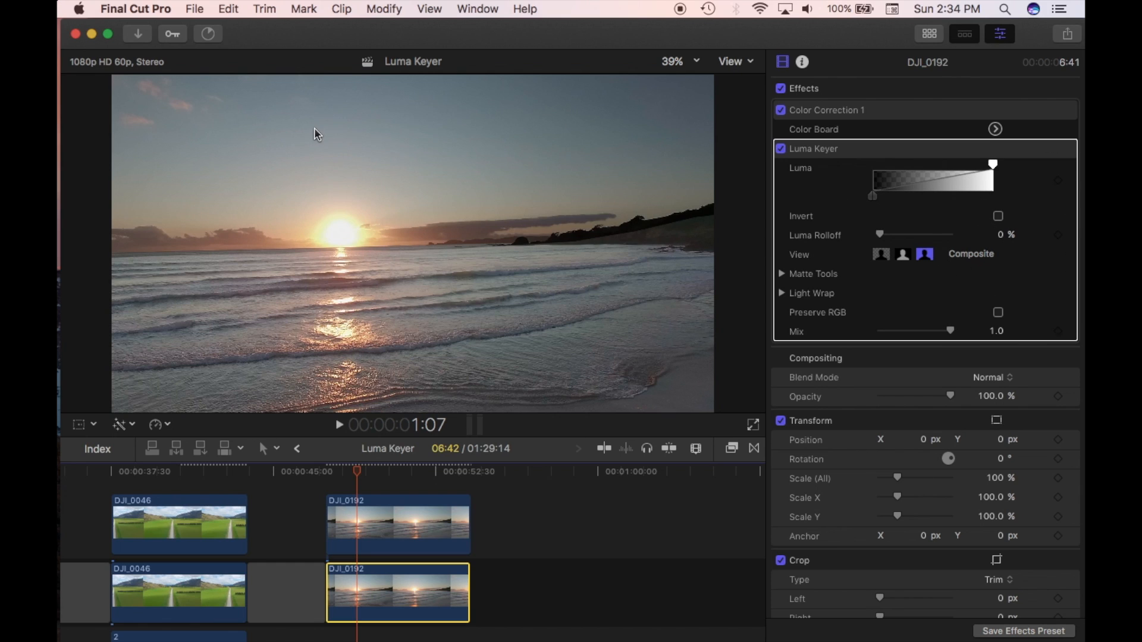
Expand the Matte Tools and Levels settings of the lower DJI_0192 clip's Luma Keyer.
{"action": "left_click", "coordinate": [782, 275]}
{"action": "left_click", "coordinate": [791, 332]}
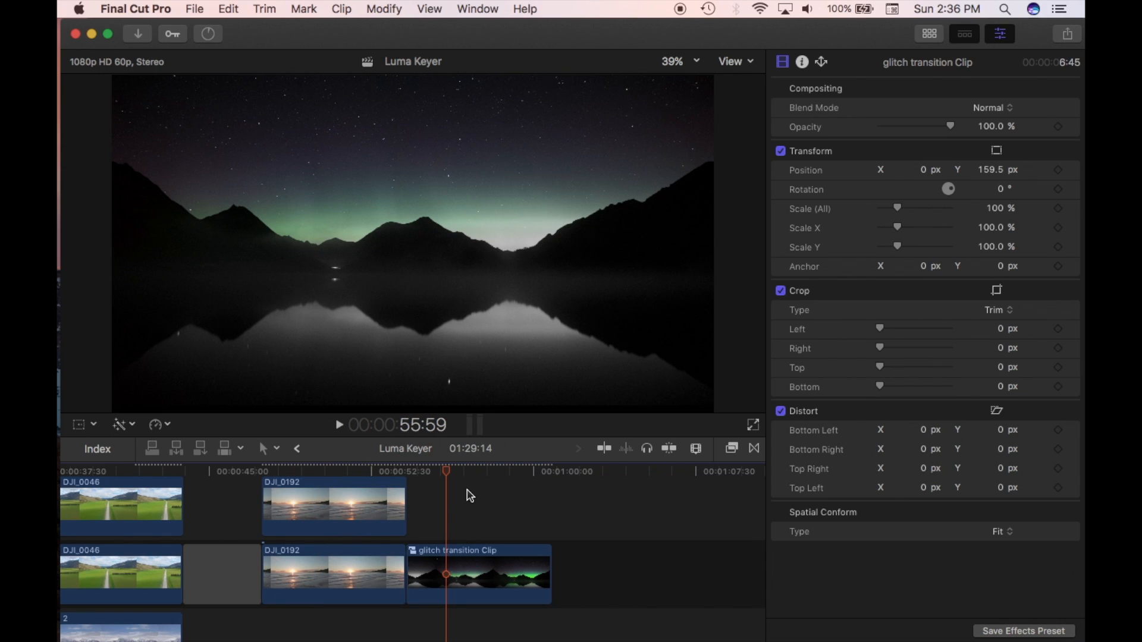
Scrub through the aurora clip named glitch transition Clip and place it beneath both DJI_0192 clips.
{"action": "left_click", "coordinate": [435, 504]}
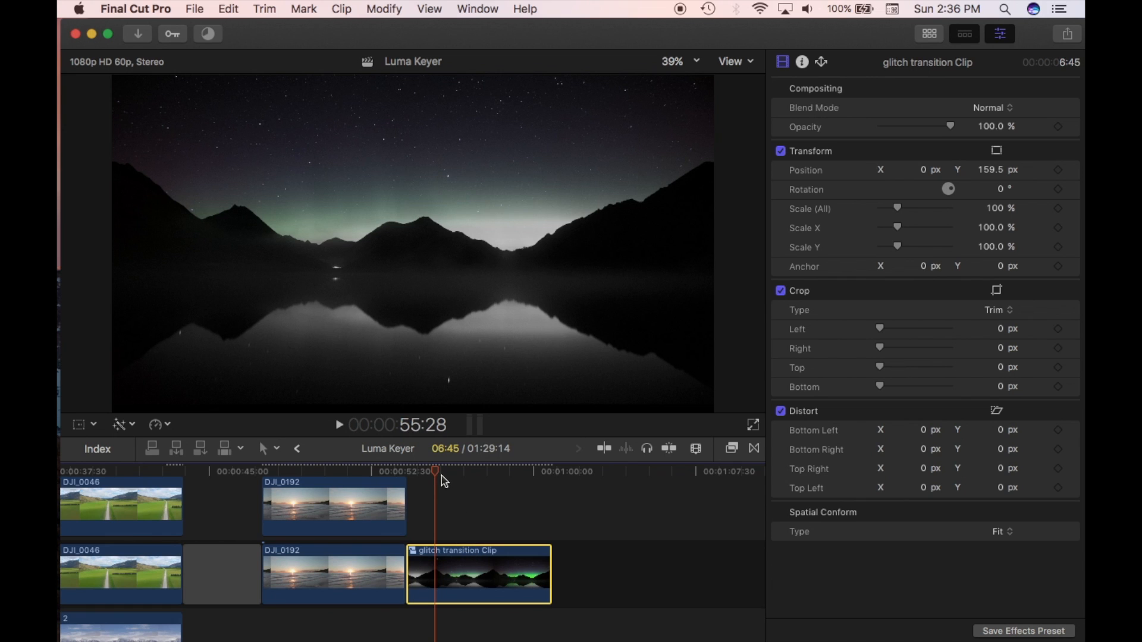
{"action": "left_click_drag", "start_coordinate": [436, 472], "coordinate": [464, 462]}
{"action": "left_click_drag", "start_coordinate": [462, 573], "coordinate": [302, 635]}
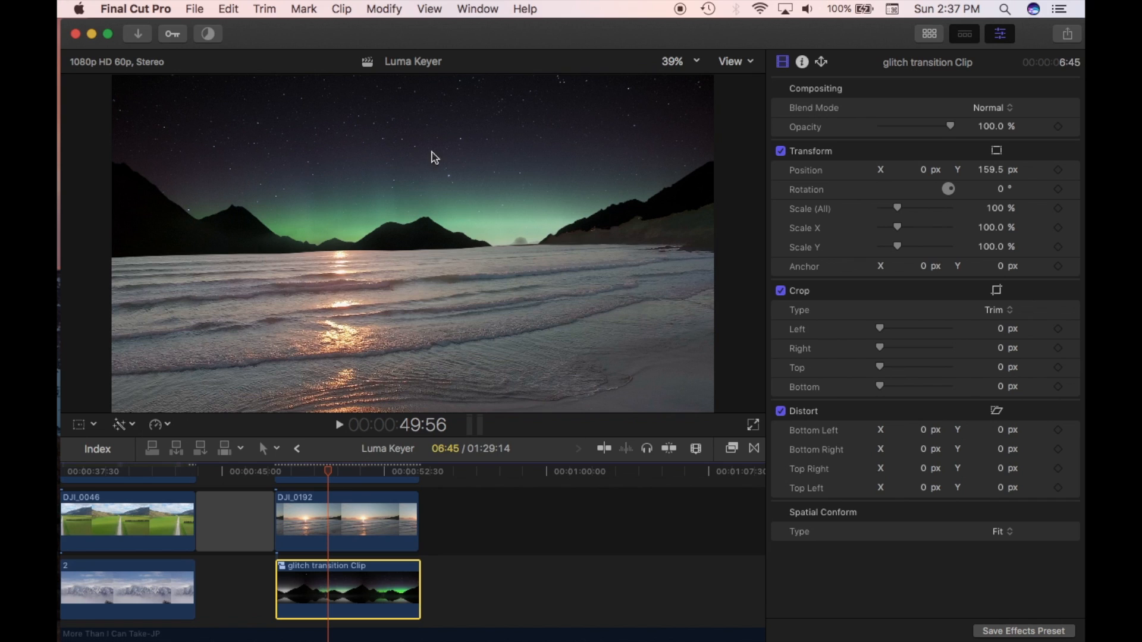
Transform the aurora clip to Position Y 166.2 px so its mountains meet the sea horizon.
{"action": "key", "text": "shift+t"}
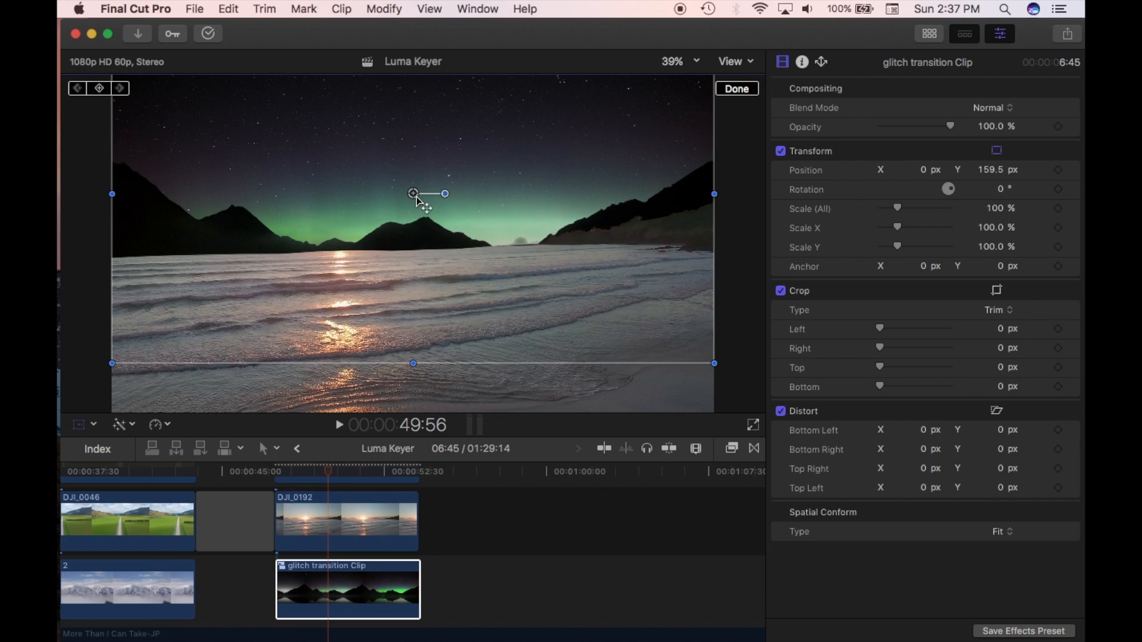
{"action": "mouse_move", "coordinate": [414, 193]}
{"action": "left_mouse_down"}
{"action": "mouse_move", "coordinate": [419, 154]}
{"action": "mouse_move", "coordinate": [416, 208]}
{"action": "mouse_move", "coordinate": [418, 192]}
{"action": "left_mouse_up"}
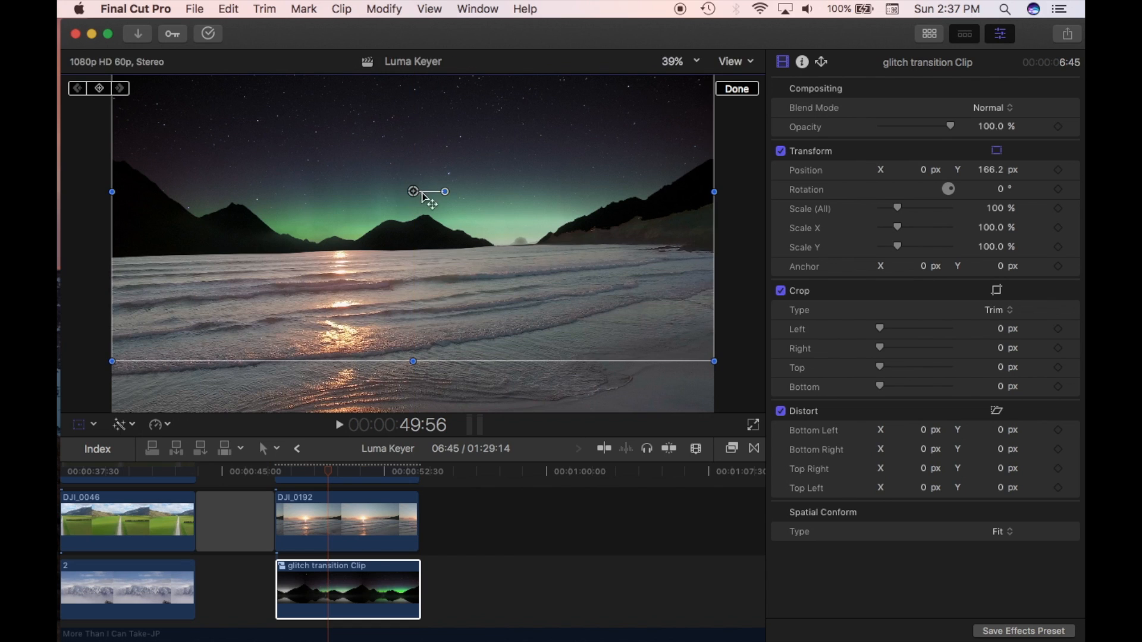
{"action": "left_click", "coordinate": [738, 89]}
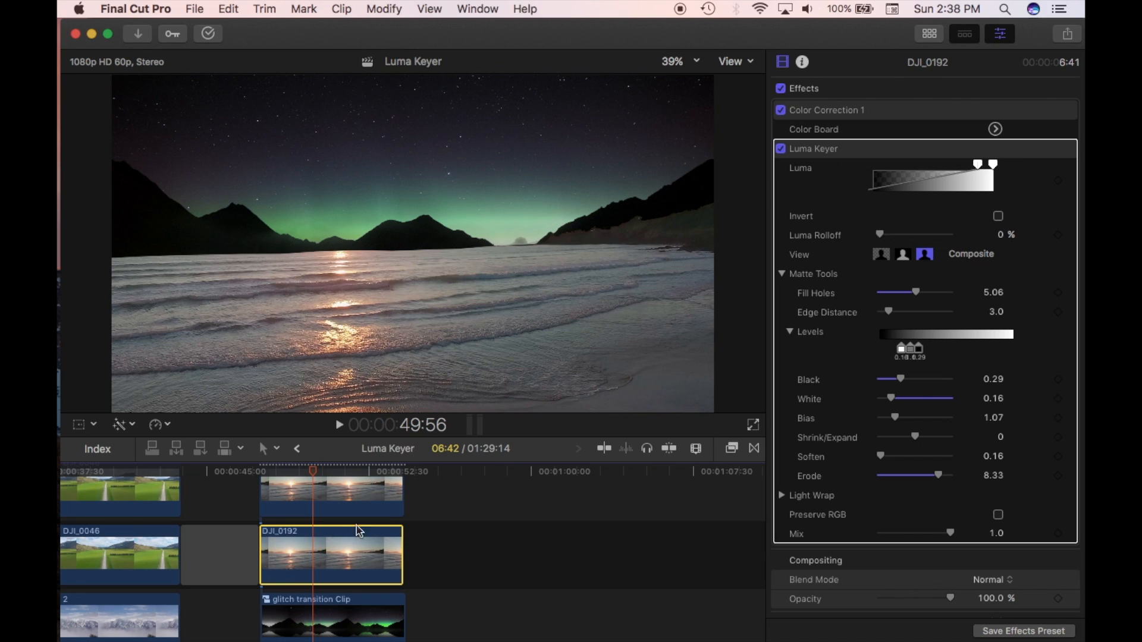
Move the upper DJI_0192 mask's control points from the right-hand slope down onto the sea horizon, extending just past the right frame edge.
{"action": "left_click", "coordinate": [324, 505]}
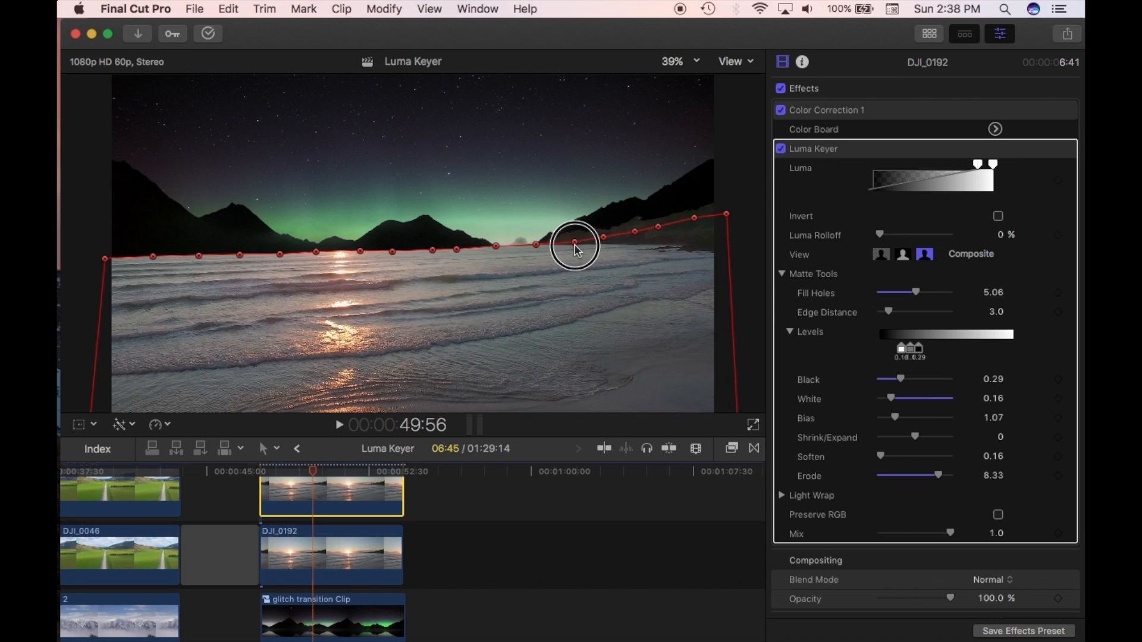
{"action": "left_click_drag", "start_coordinate": [634, 231], "coordinate": [657, 242]}
{"action": "left_click_drag", "start_coordinate": [726, 214], "coordinate": [746, 257]}
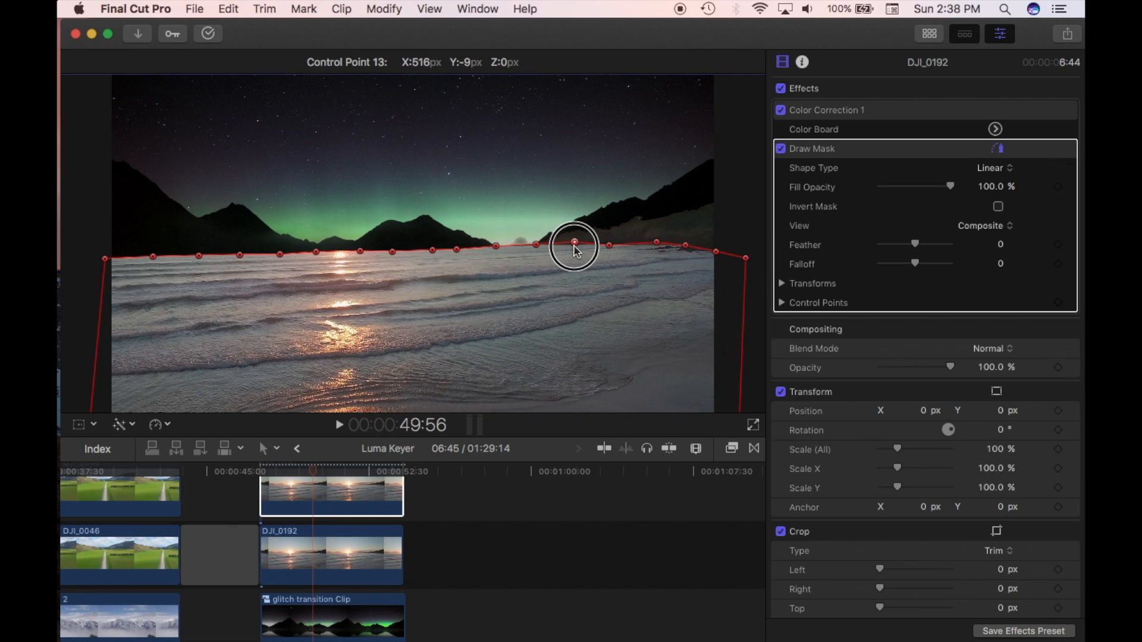
Set the Black level to 0.2 in the lower DJI_0192 clip's Luma Keyer and scrub through the clip to check the key.
{"action": "left_click", "coordinate": [317, 553]}
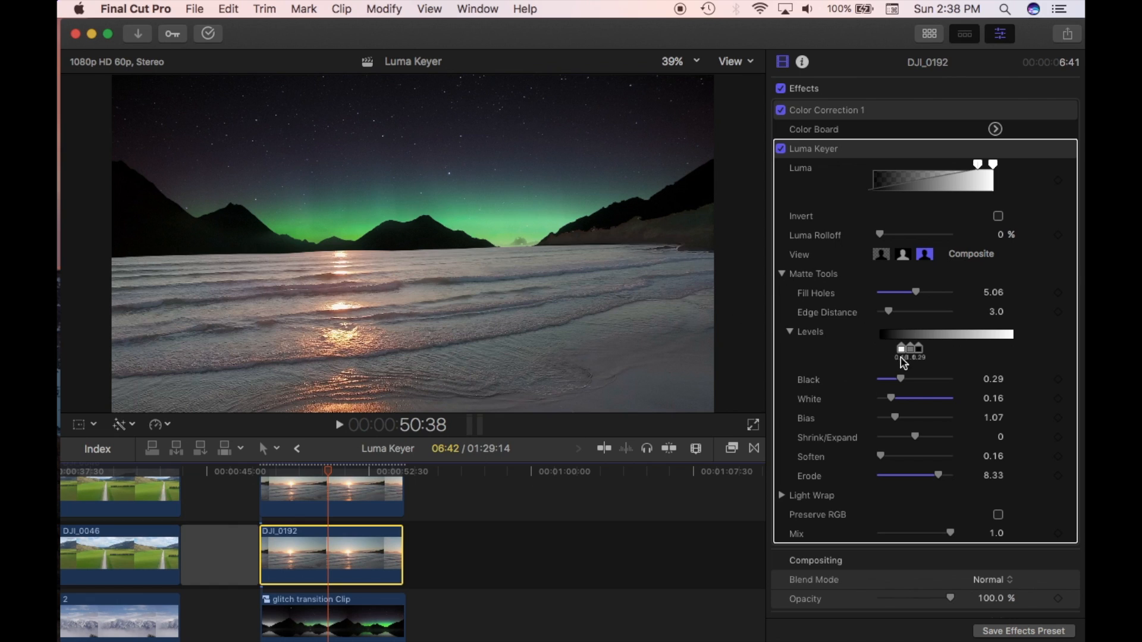
{"action": "left_click_drag", "start_coordinate": [900, 379], "coordinate": [895, 379]}
{"action": "left_click_drag", "start_coordinate": [284, 471], "coordinate": [361, 474]}
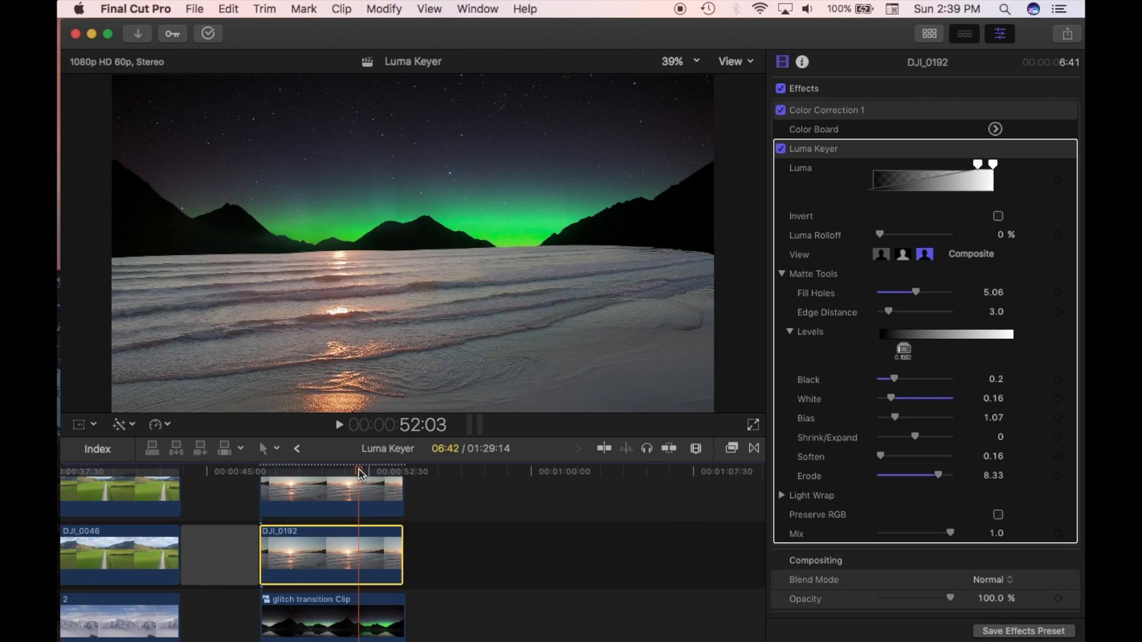
{"action": "left_click", "coordinate": [373, 311]}
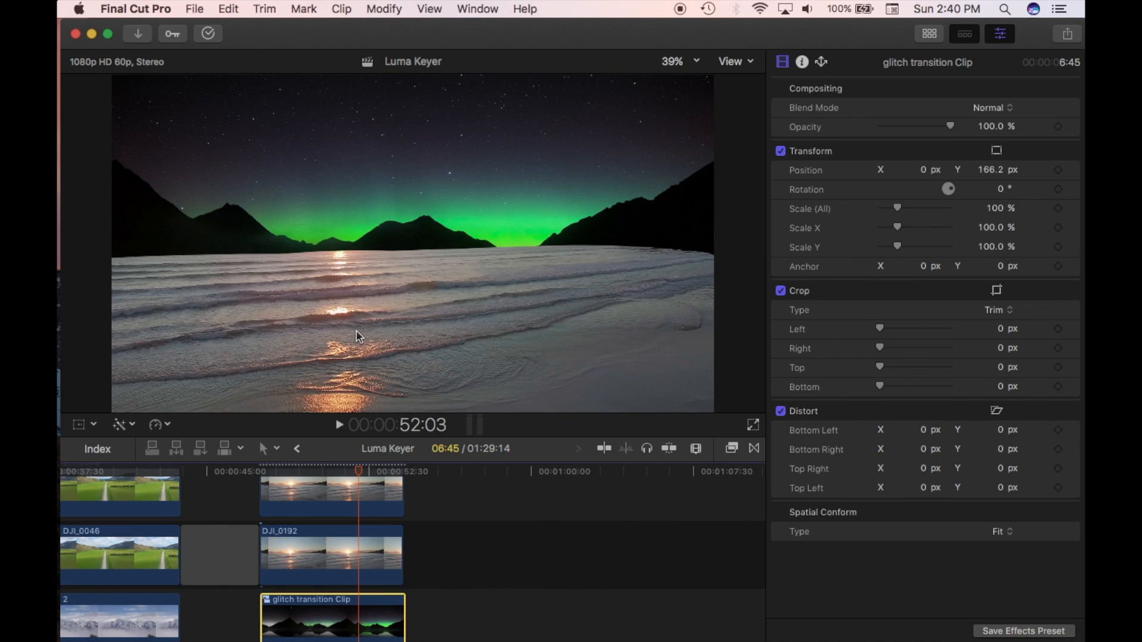
Try matching the upper DJI_0192 clip's color to a bright green frame of the aurora clip with Match Color.
{"action": "left_click", "coordinate": [343, 504]}
{"action": "left_click", "coordinate": [331, 490]}
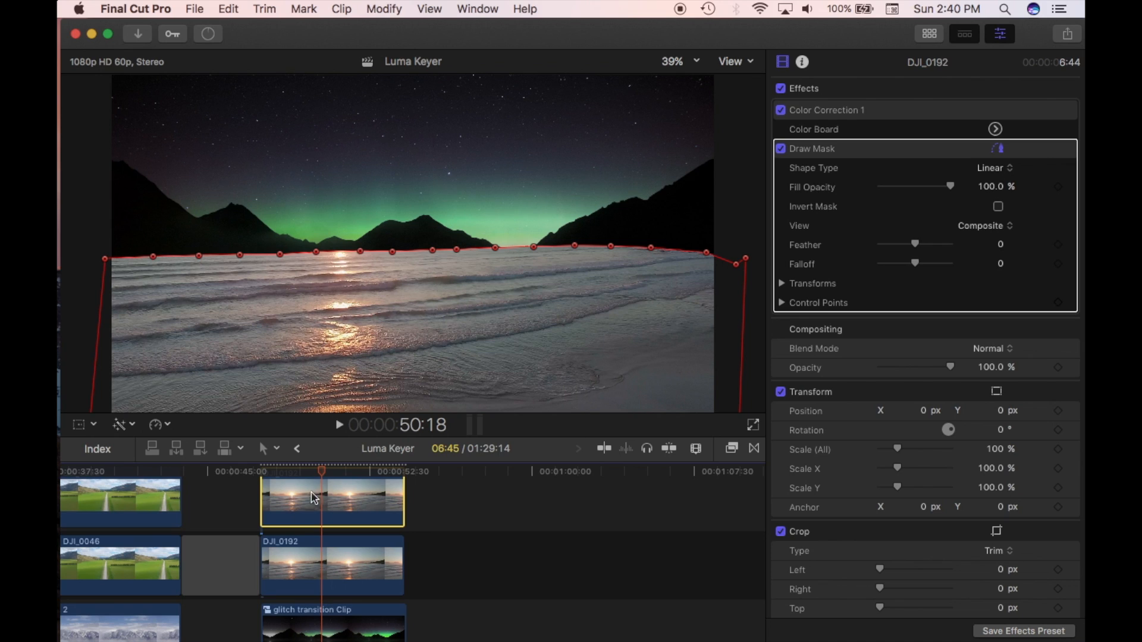
{"action": "left_click", "coordinate": [130, 426]}
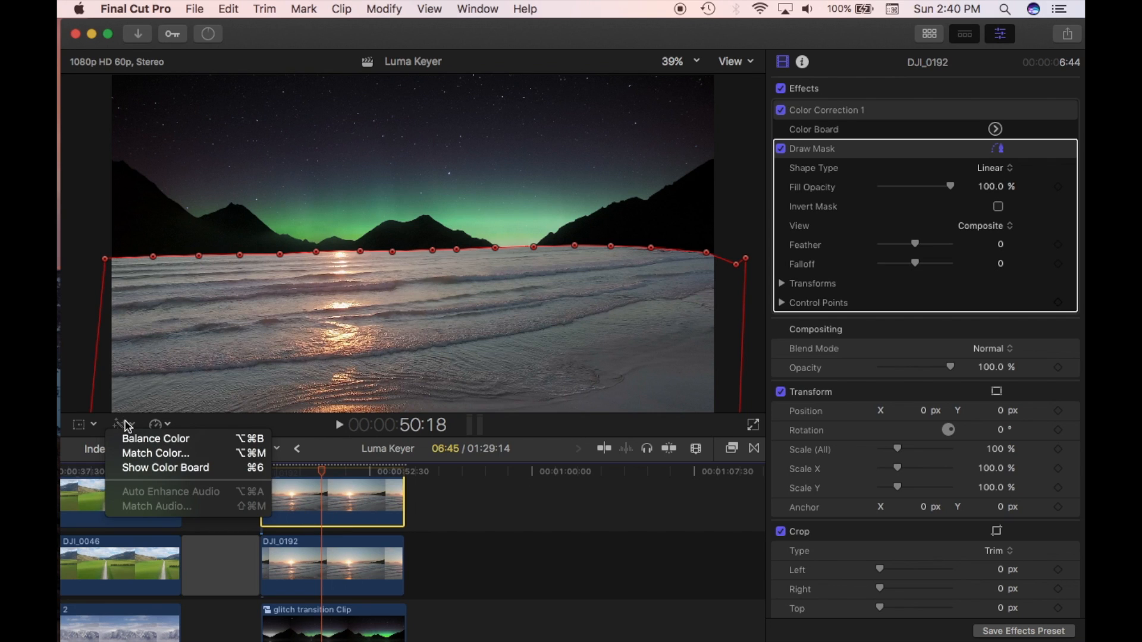
{"action": "left_click", "coordinate": [144, 453]}
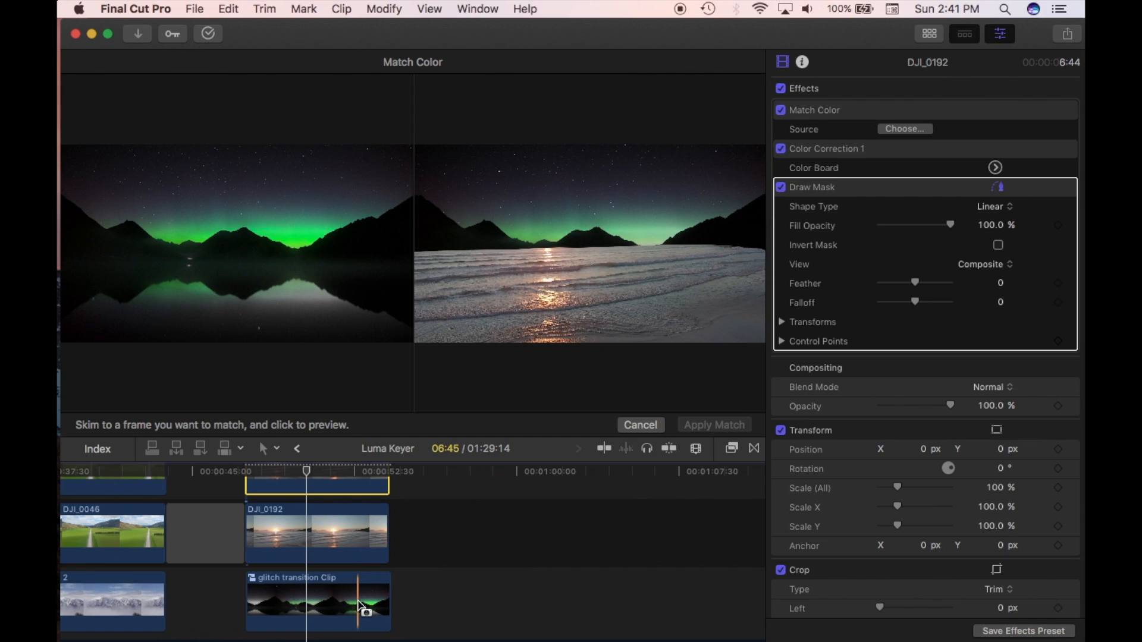
{"action": "left_click", "coordinate": [359, 605]}
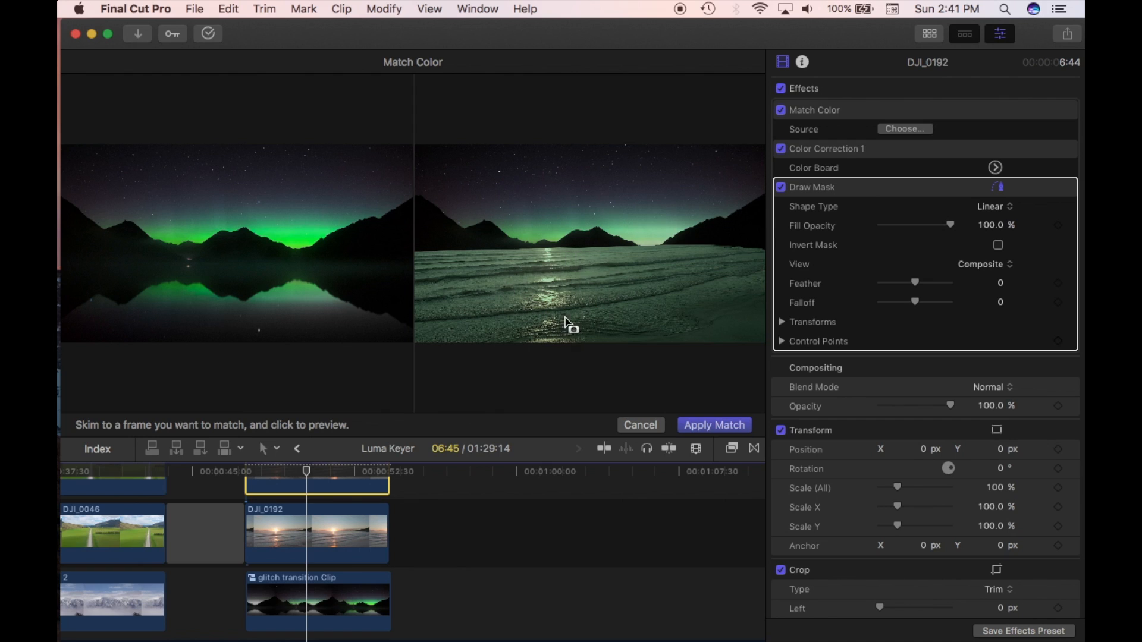
{"action": "left_click", "coordinate": [717, 425]}
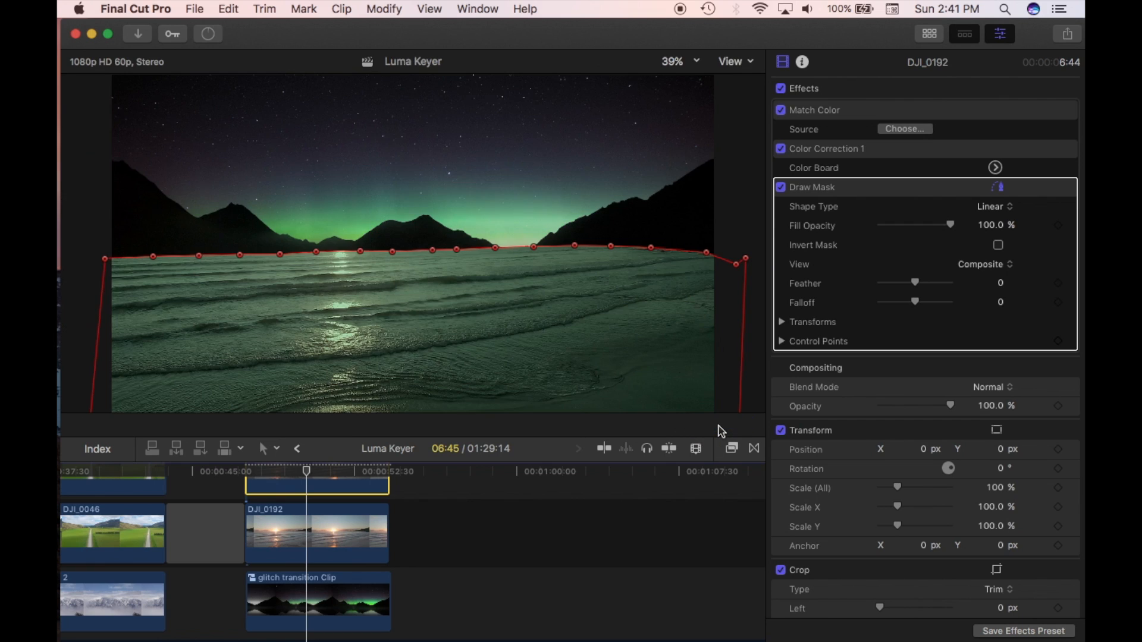
Check the matched sea color at an earlier frame of the clip and undo the color match.
{"action": "left_click", "coordinate": [342, 548]}
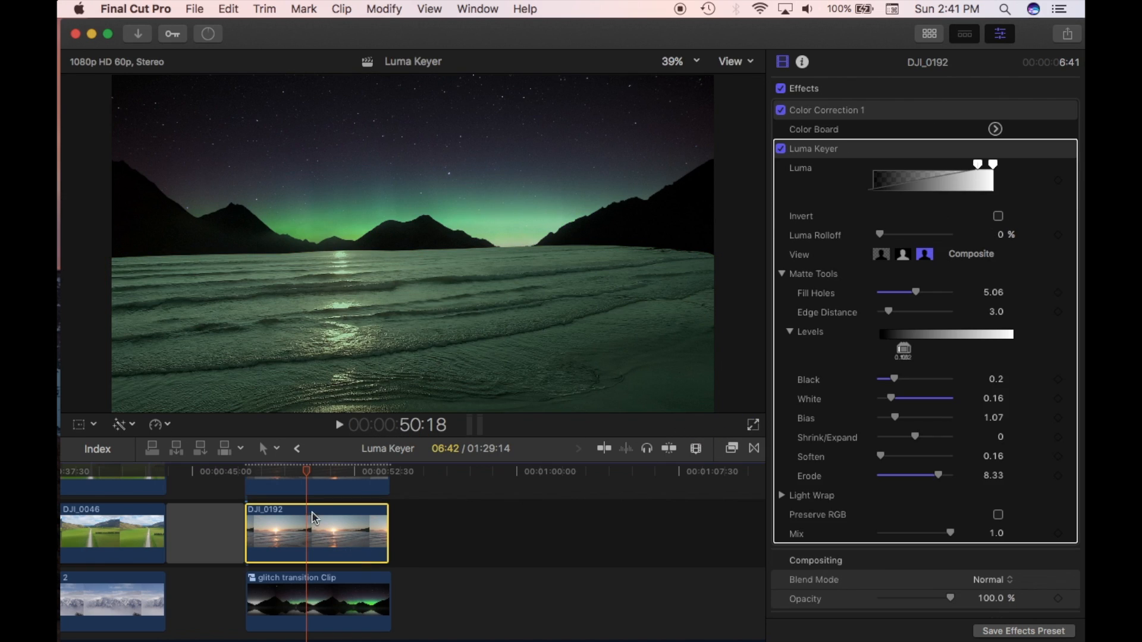
{"action": "mouse_move", "coordinate": [313, 480]}
{"action": "left_mouse_down"}
{"action": "mouse_move", "coordinate": [280, 471]}
{"action": "mouse_move", "coordinate": [290, 478]}
{"action": "left_mouse_up"}
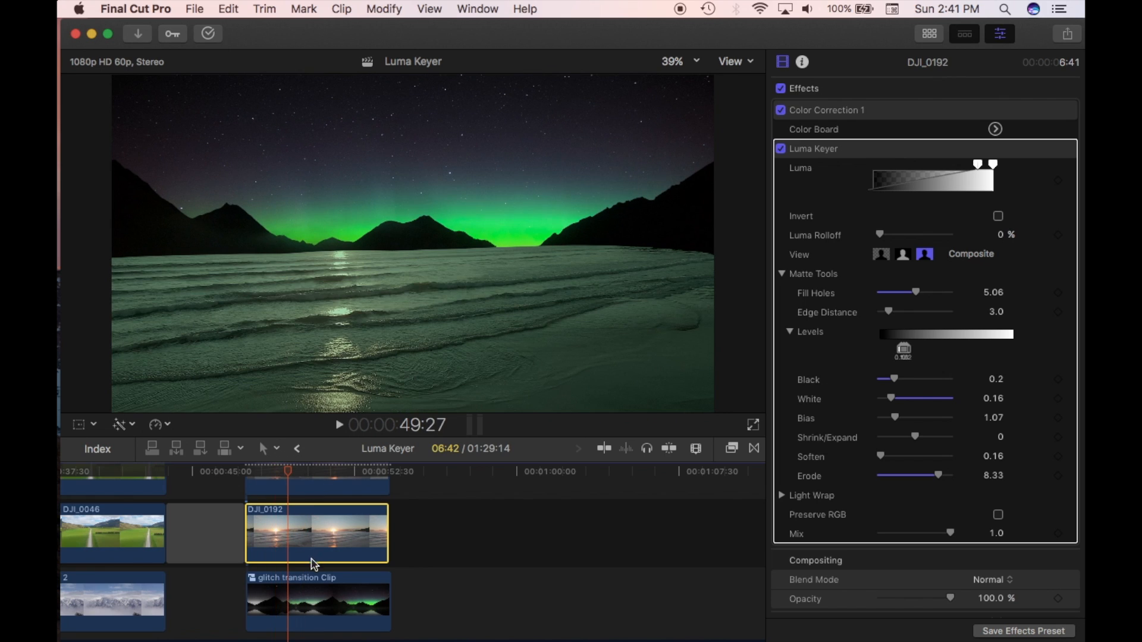
{"action": "key", "text": "super+z"}
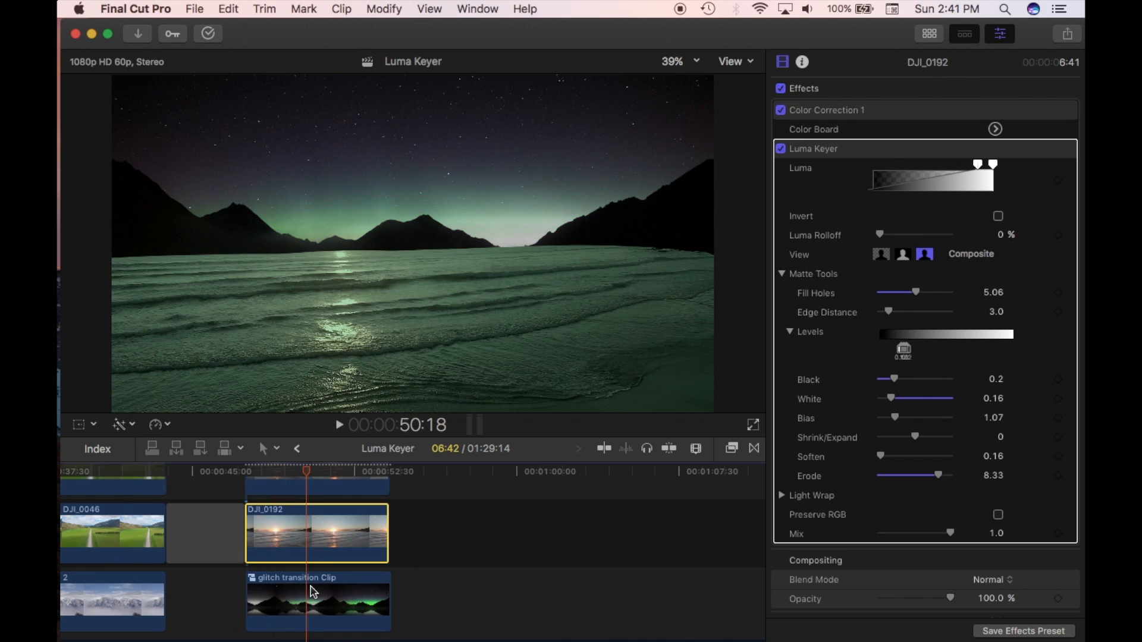
Open the upper DJI_0192 clip's Color Board and lower its Global saturation to about -44%.
{"action": "scroll", "coordinate": [309, 565], "scroll_direction": "up", "scroll_amount": 2}
{"action": "left_click", "coordinate": [300, 507]}
{"action": "left_click", "coordinate": [122, 425]}
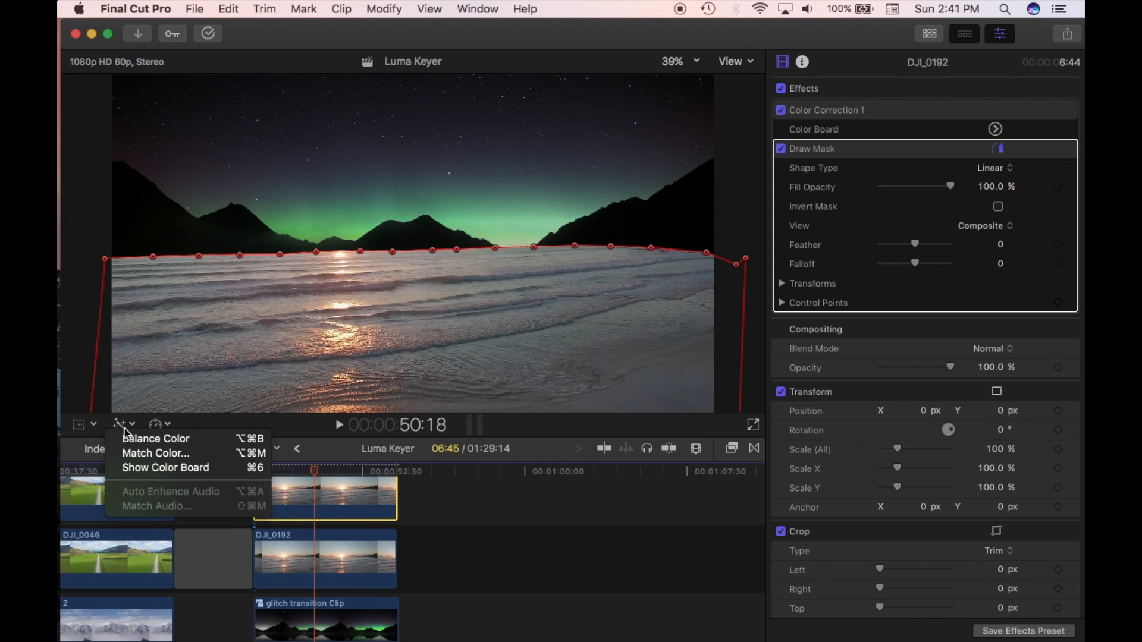
{"action": "left_click", "coordinate": [142, 467]}
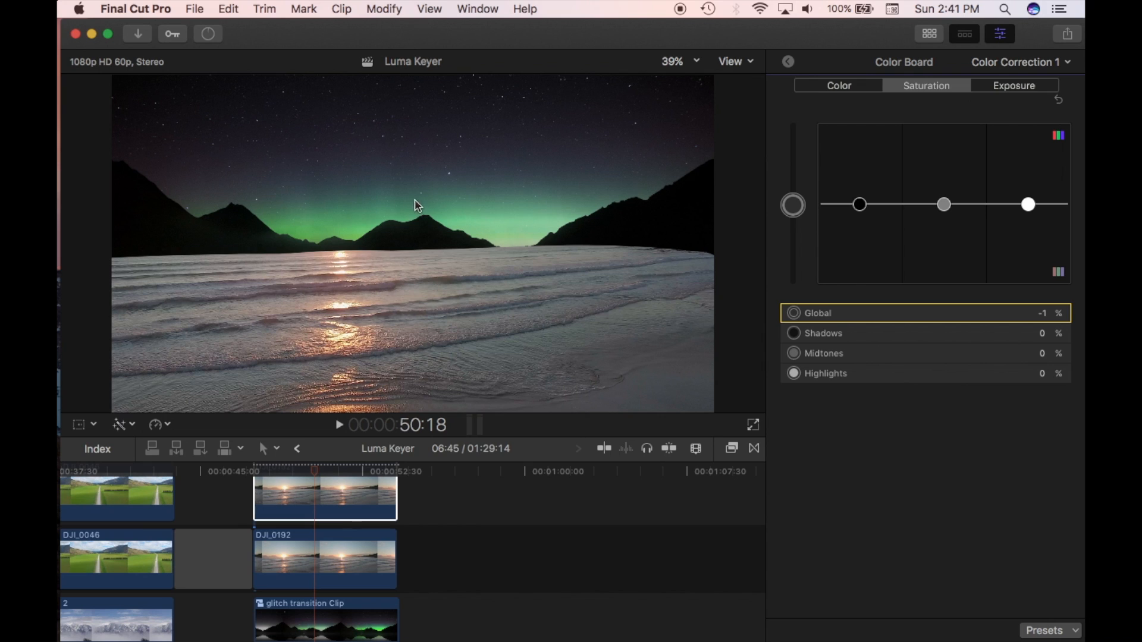
{"action": "left_click", "coordinate": [394, 331]}
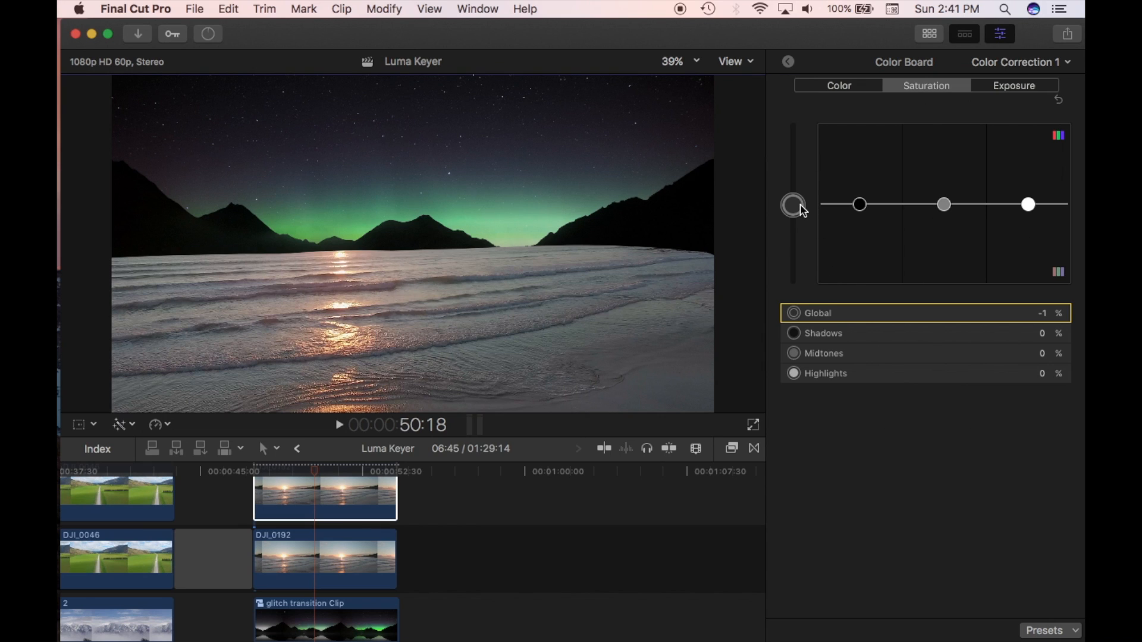
{"action": "left_click_drag", "start_coordinate": [803, 210], "coordinate": [804, 244]}
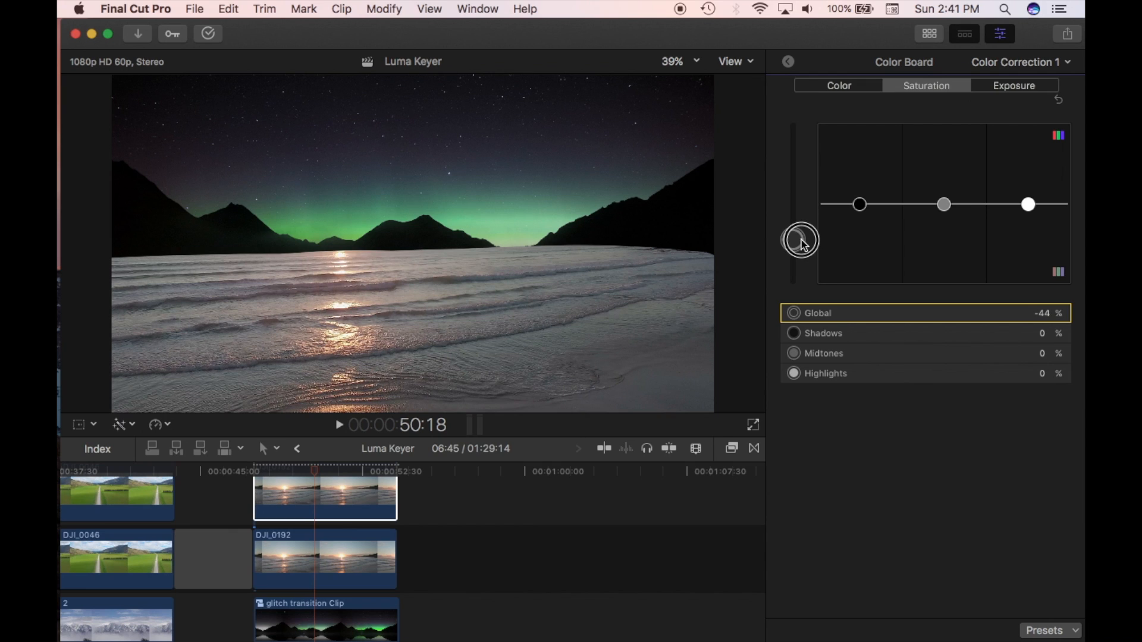
Darken the upper DJI_0192 clip's exposure to Global -6%, Shadows -4%, Midtones -3% and Highlights -8%.
{"action": "left_click", "coordinate": [1030, 90]}
{"action": "left_click", "coordinate": [793, 205]}
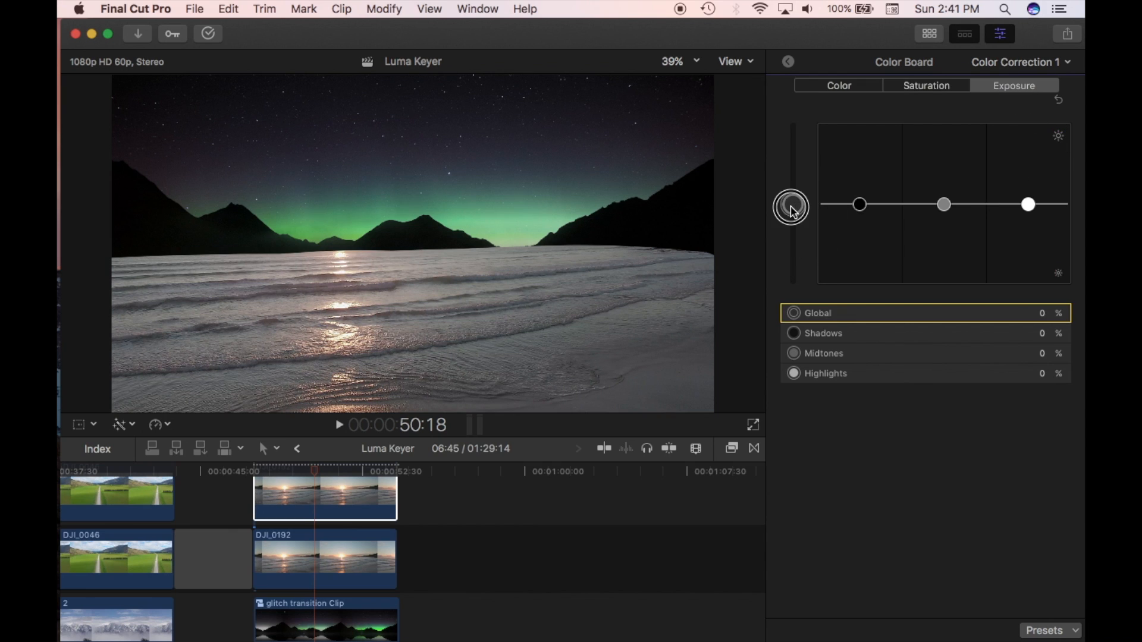
{"action": "mouse_move", "coordinate": [792, 209]}
{"action": "left_mouse_down"}
{"action": "mouse_move", "coordinate": [795, 221]}
{"action": "mouse_move", "coordinate": [793, 210]}
{"action": "left_mouse_up"}
{"action": "left_click_drag", "start_coordinate": [1028, 205], "coordinate": [1025, 212]}
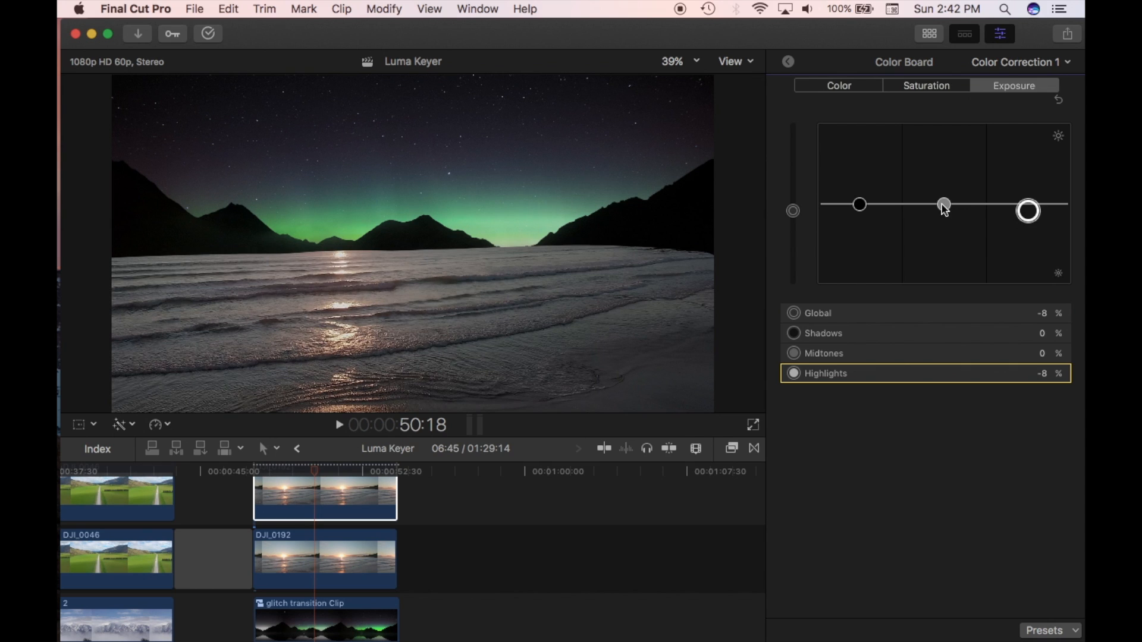
{"action": "left_click_drag", "start_coordinate": [944, 205], "coordinate": [943, 208]}
{"action": "left_click_drag", "start_coordinate": [859, 205], "coordinate": [862, 212]}
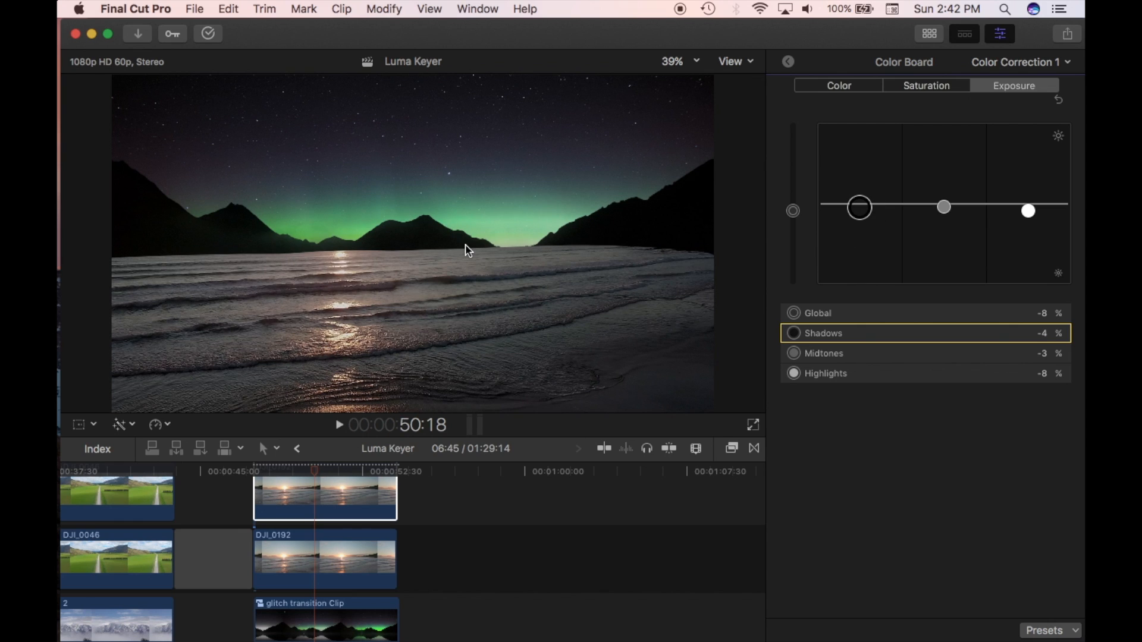
{"action": "left_click_drag", "start_coordinate": [792, 211], "coordinate": [792, 210]}
Tint the upper DJI_0192 clip green with Global color at 114°, 2% and Highlights at 128°, 10%, and return to the clip's beginning.
{"action": "left_click", "coordinate": [843, 87]}
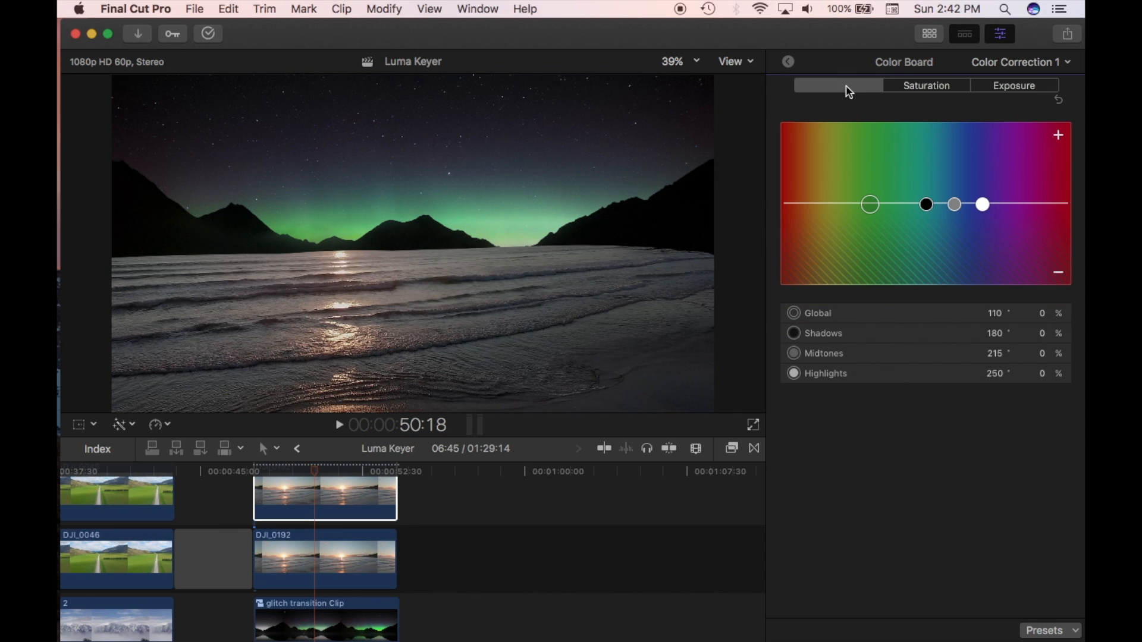
{"action": "left_click", "coordinate": [1036, 83]}
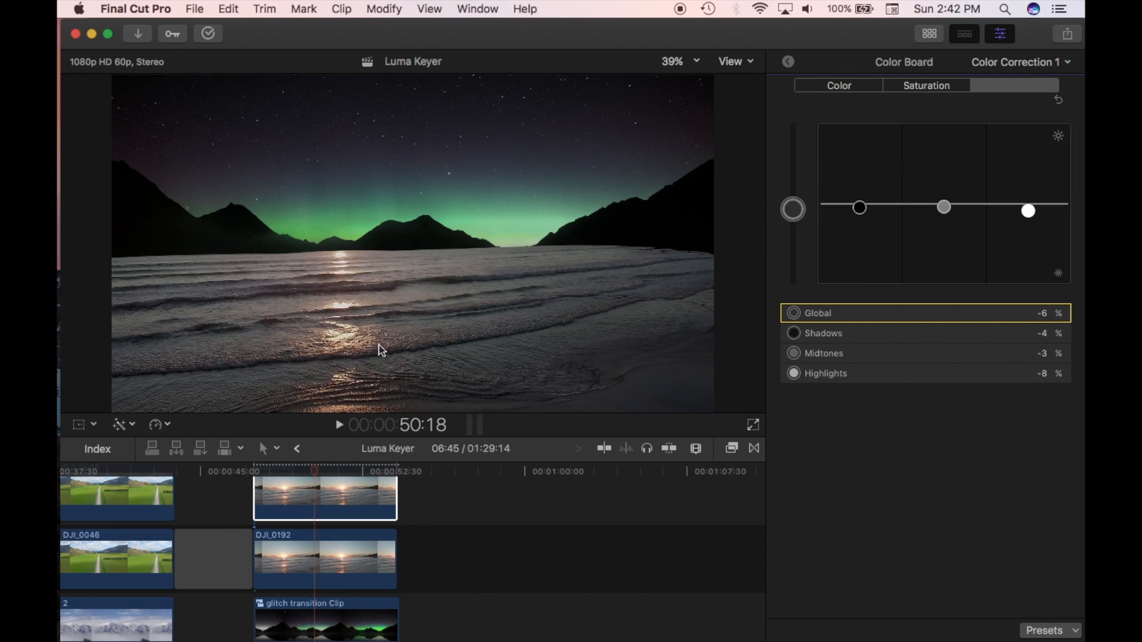
{"action": "left_click", "coordinate": [873, 87]}
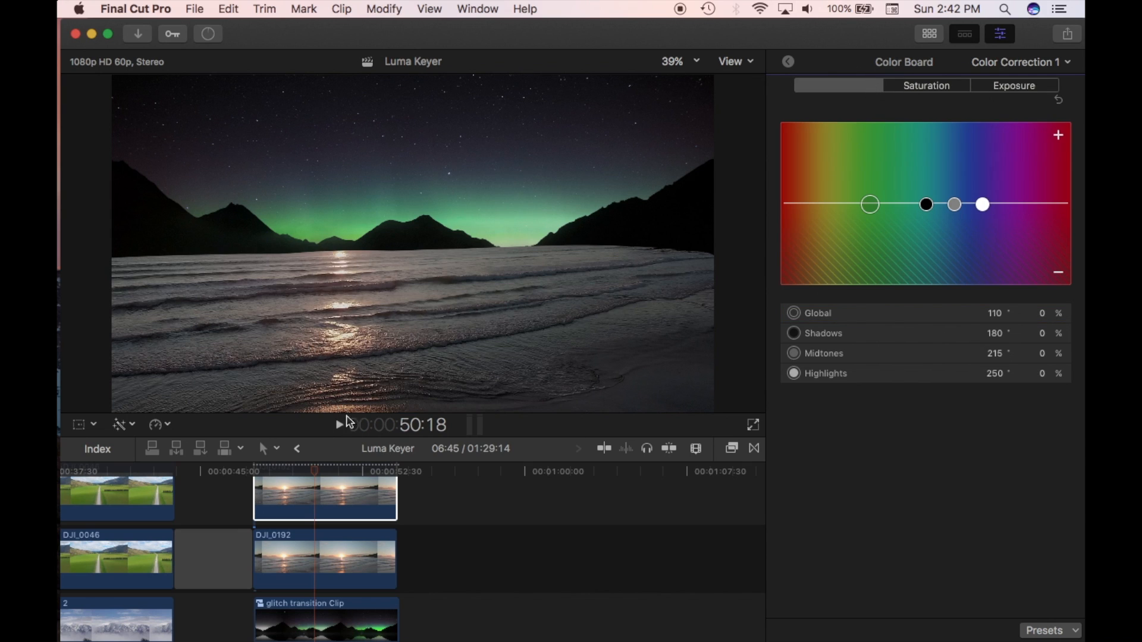
{"action": "left_click_drag", "start_coordinate": [870, 203], "coordinate": [874, 207]}
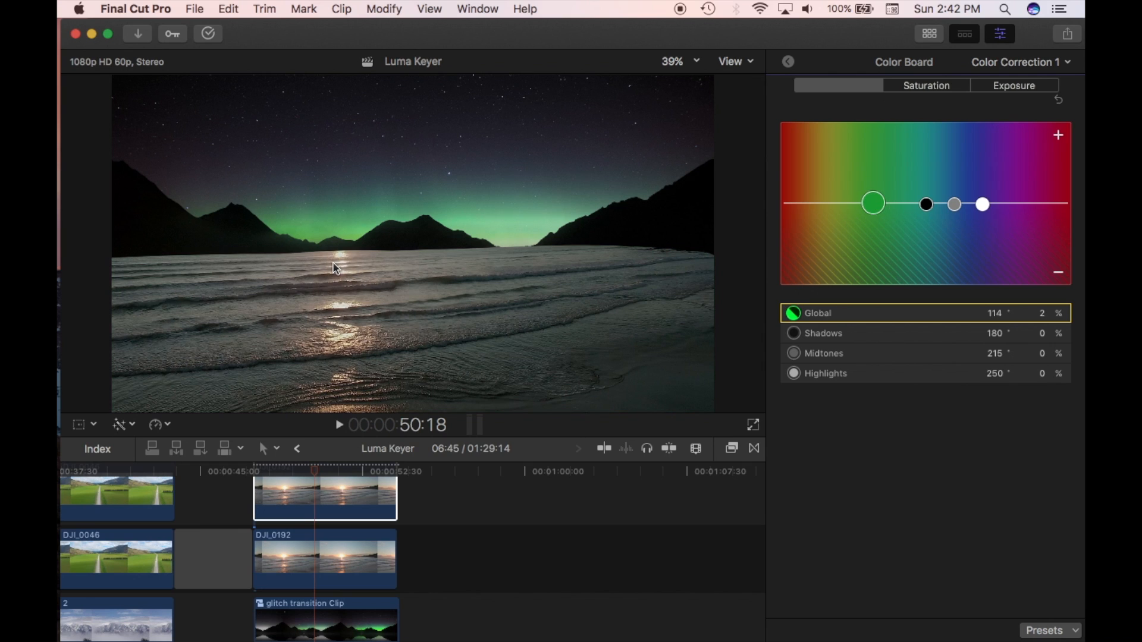
{"action": "left_click", "coordinate": [983, 204]}
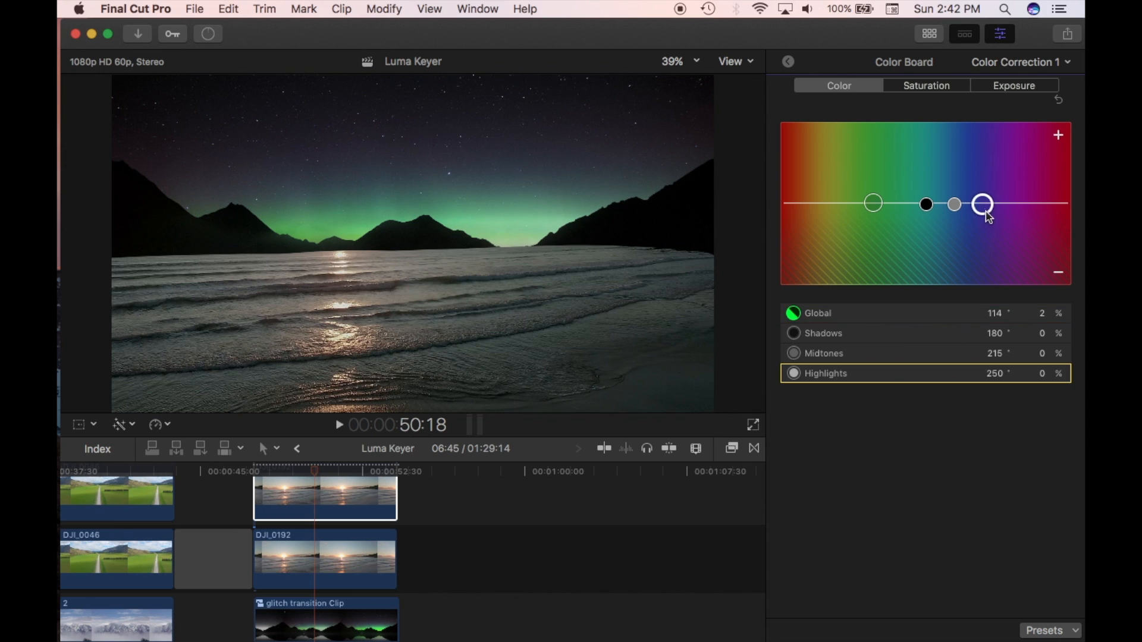
{"action": "left_click", "coordinate": [984, 203]}
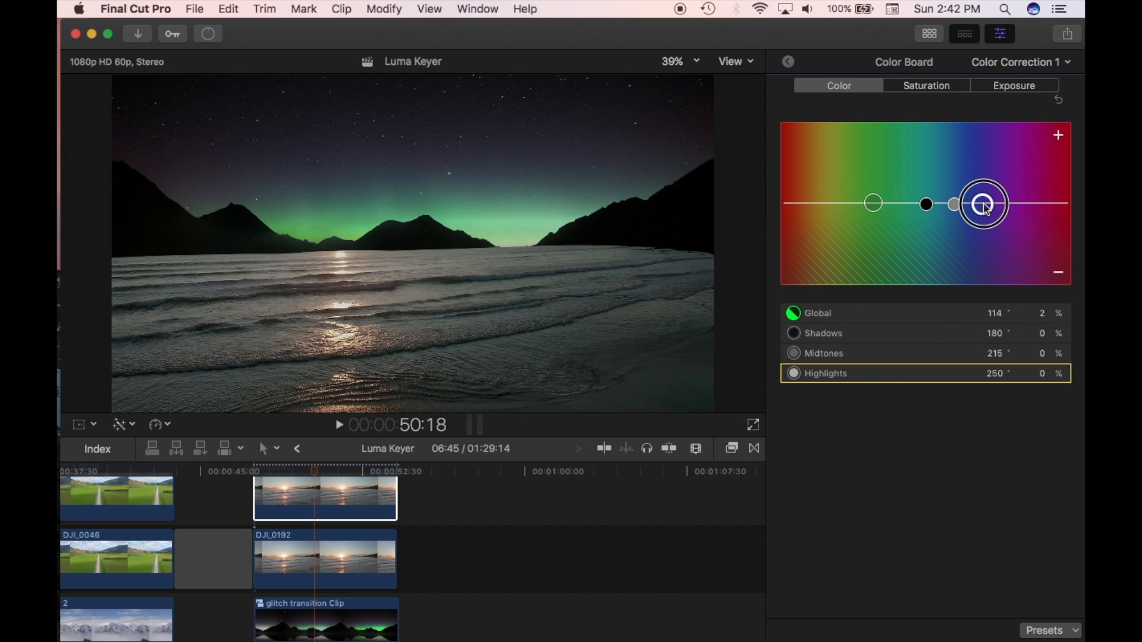
{"action": "left_click_drag", "start_coordinate": [984, 204], "coordinate": [886, 201]}
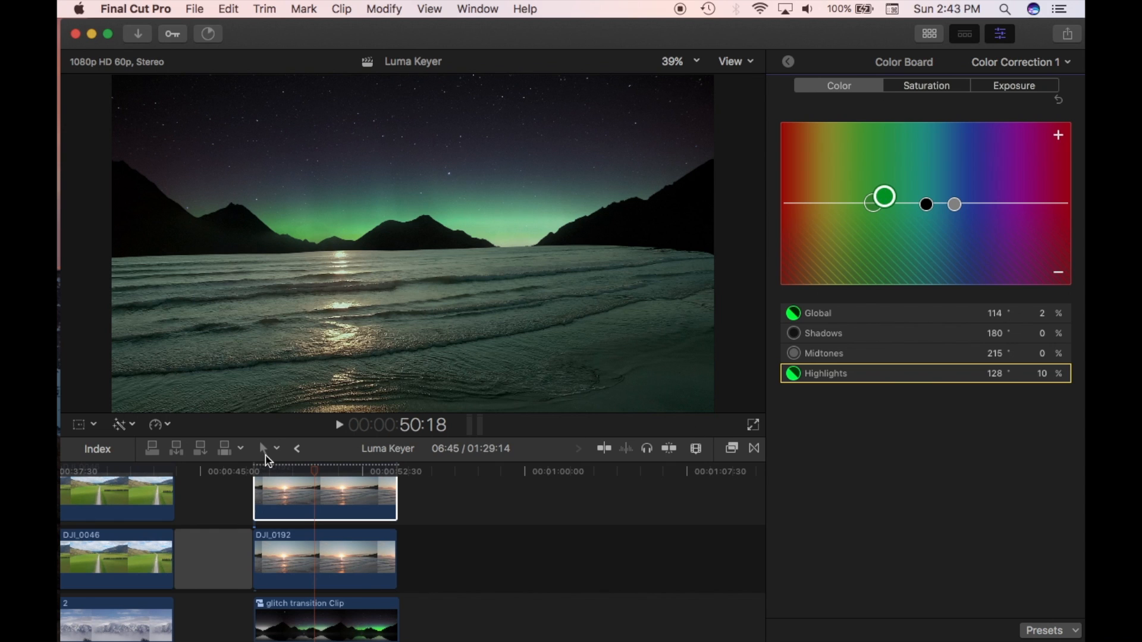
{"action": "left_click", "coordinate": [262, 477]}
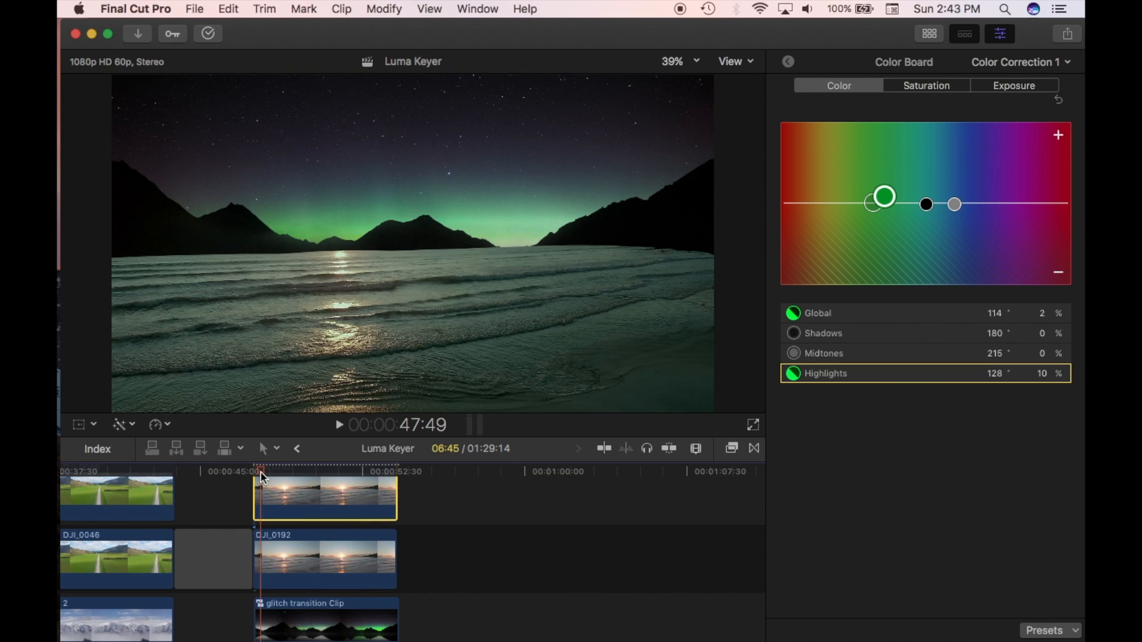